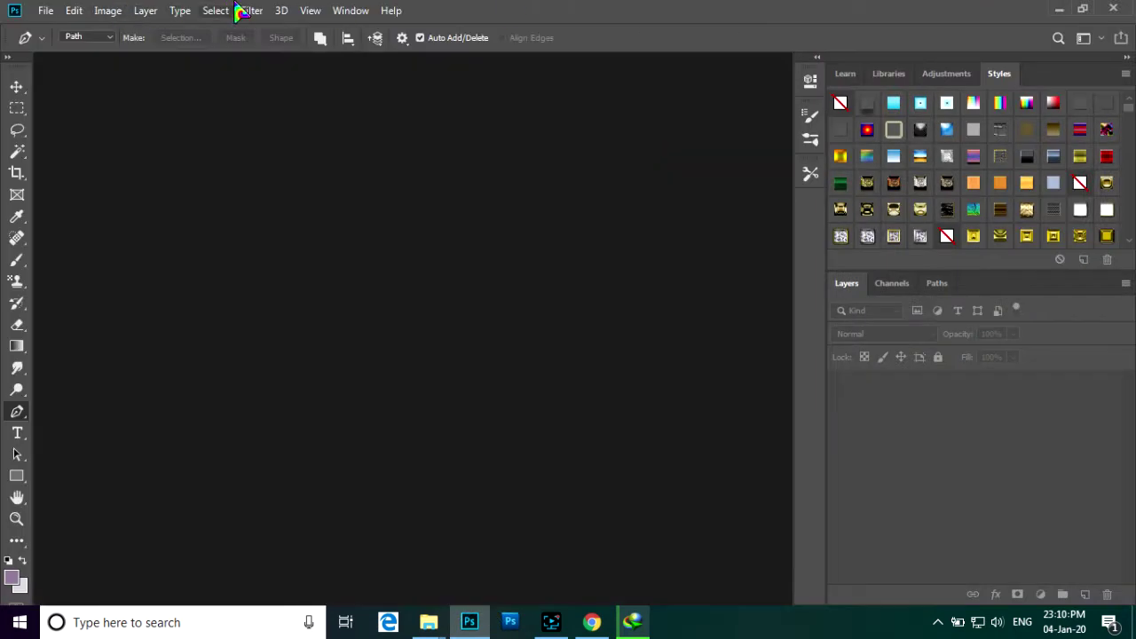
Open the three photos Justin-Bieber-Never-Say-Never-NYC2, Justin-Bieber-Never-Say-Never-Premiere2 and Justin-Bieber-Power-Of-Youth-3 from the Desktop folder
left_click(46, 11)
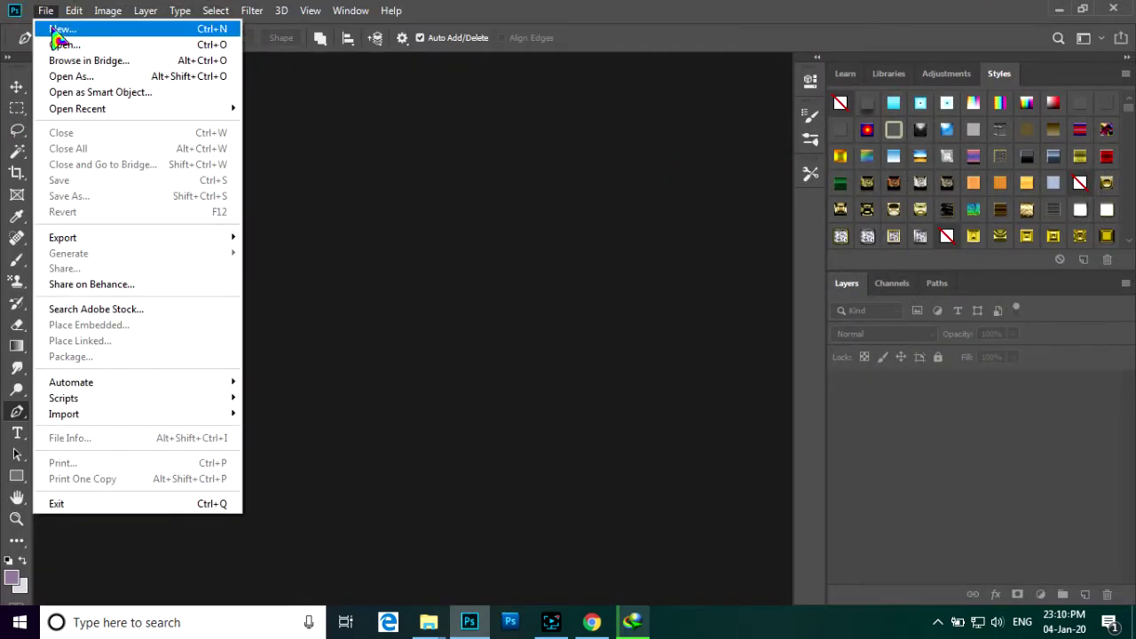
left_click(62, 44)
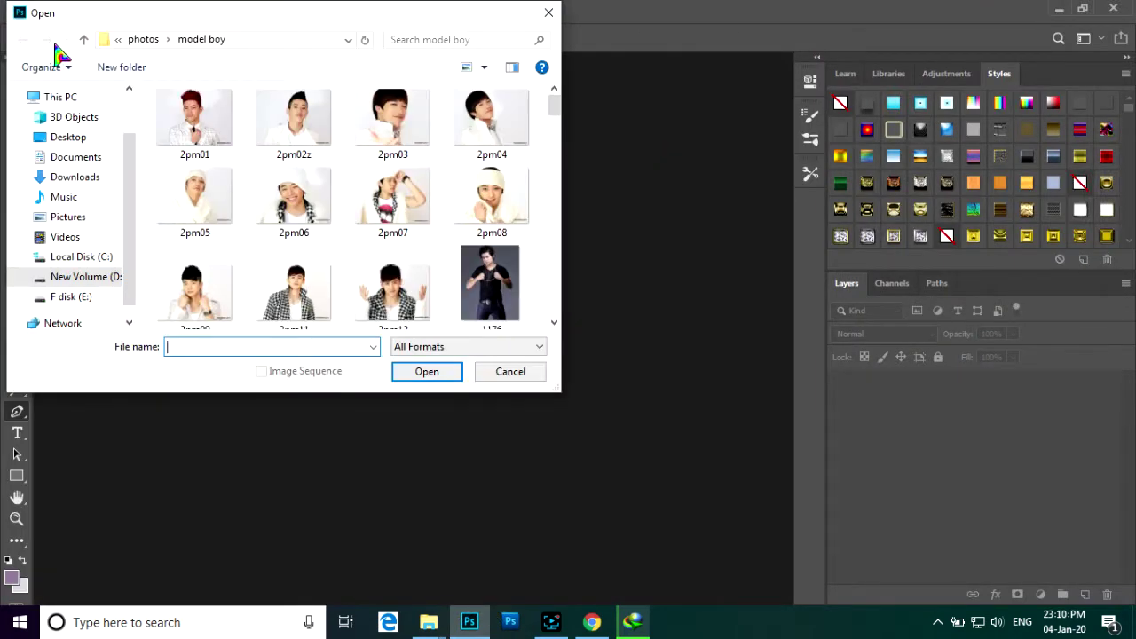
left_click(96, 140)
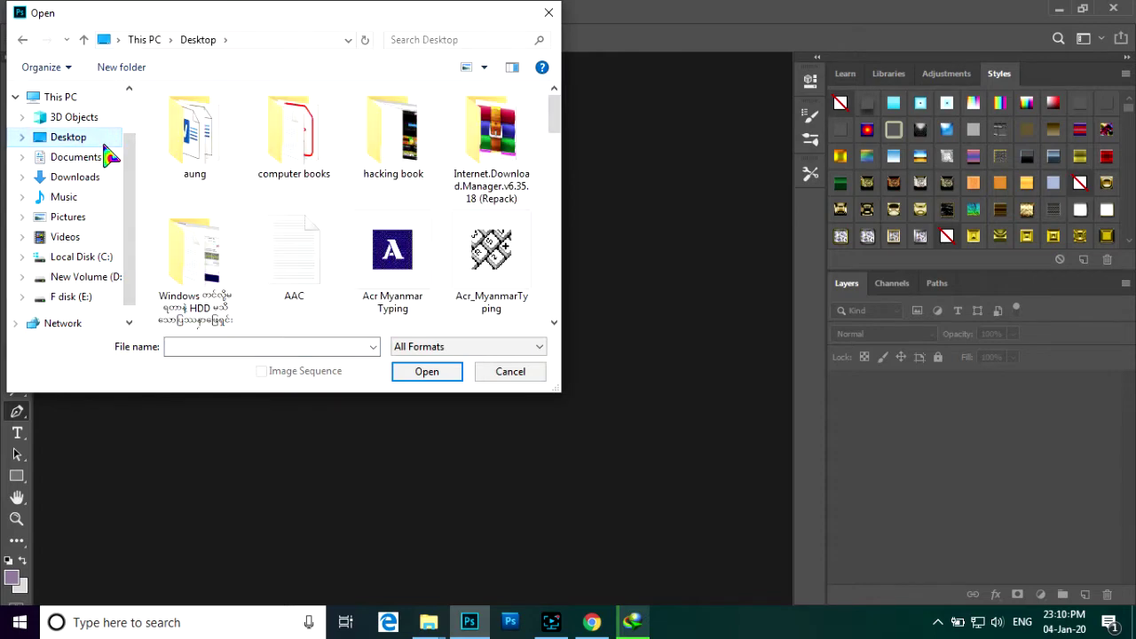
scroll(293, 212, "down", 2)
scroll(293, 211, "down", 5)
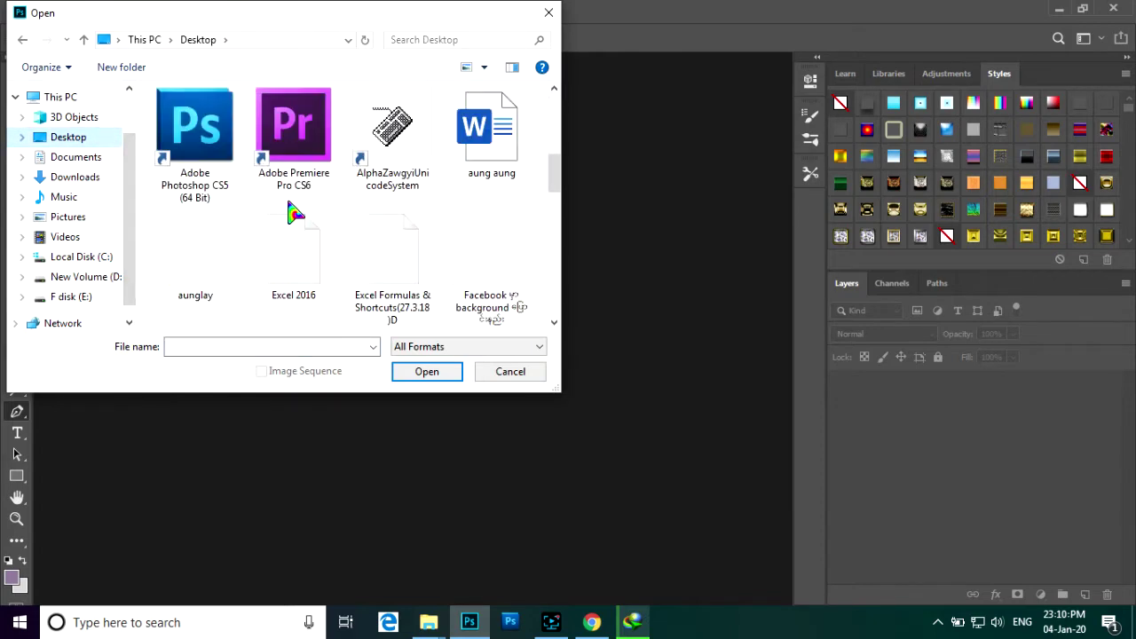
scroll(266, 213, "down", 5)
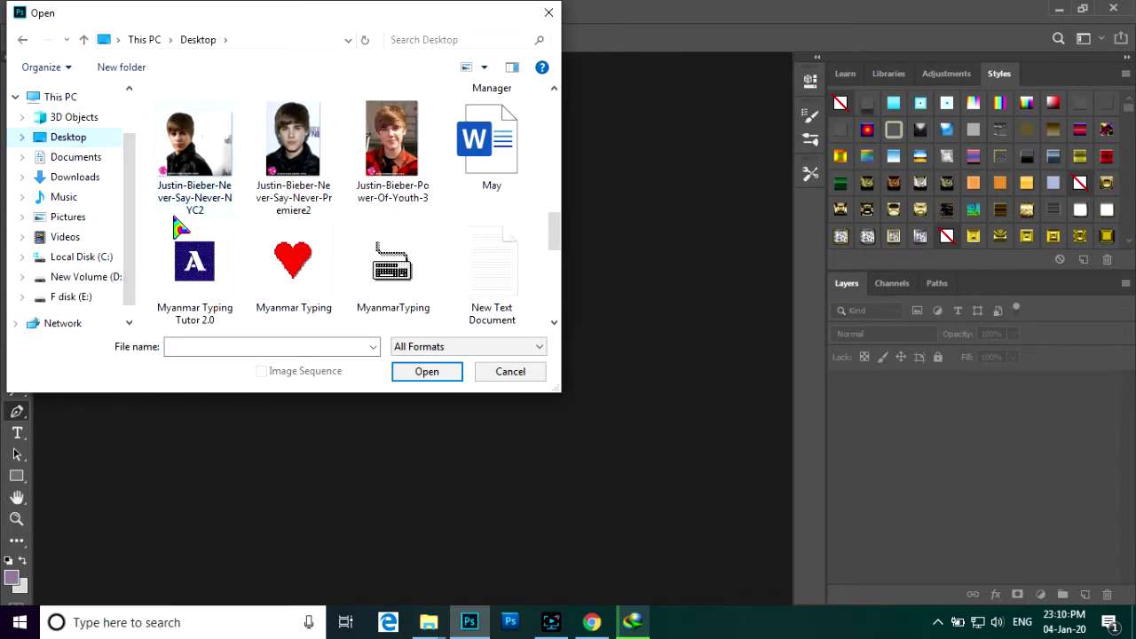
left_click_drag(172, 216, 399, 190)
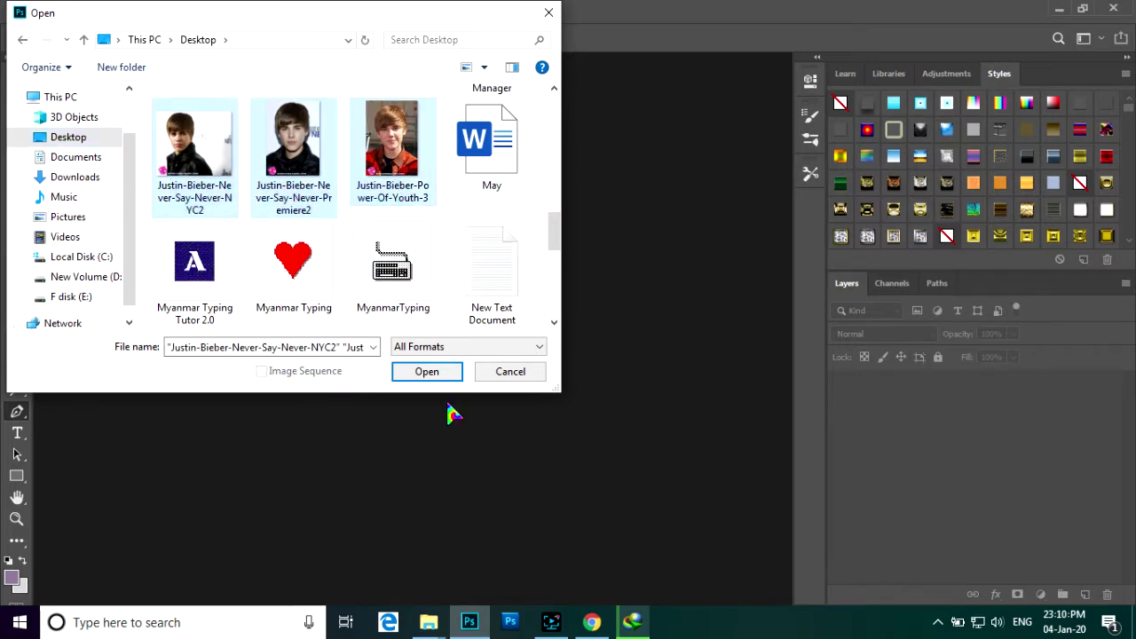
left_click(430, 372)
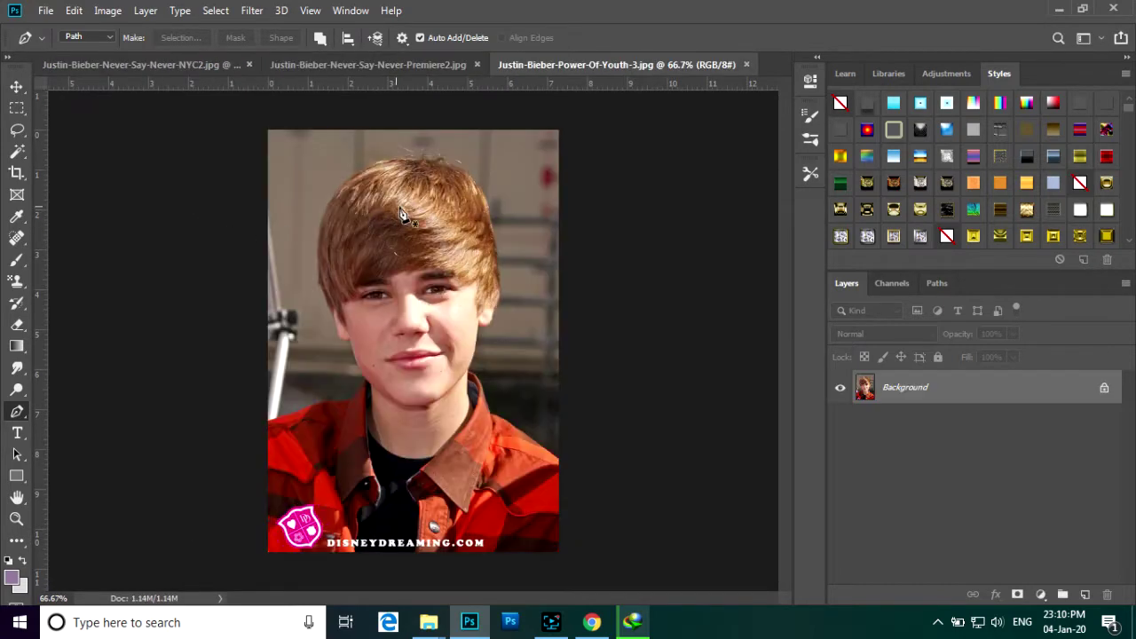
Start a Pen tool path at the tip of the image-left sideburn and trace the fringe's lower edge across the forehead
scroll(501, 204, "up", 2)
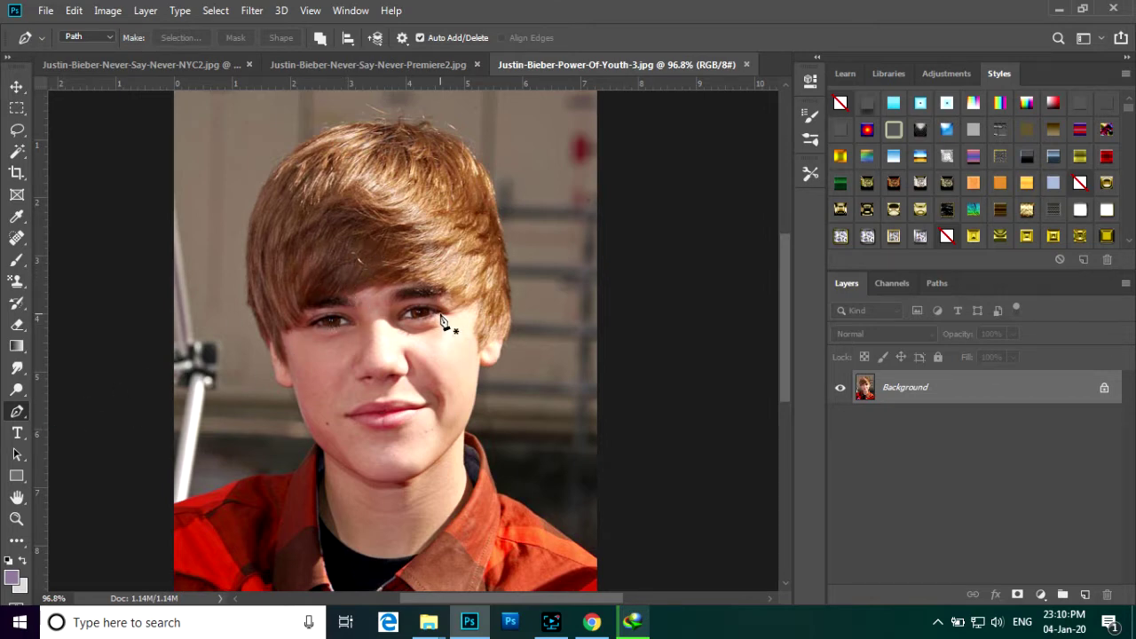
left_click(284, 363)
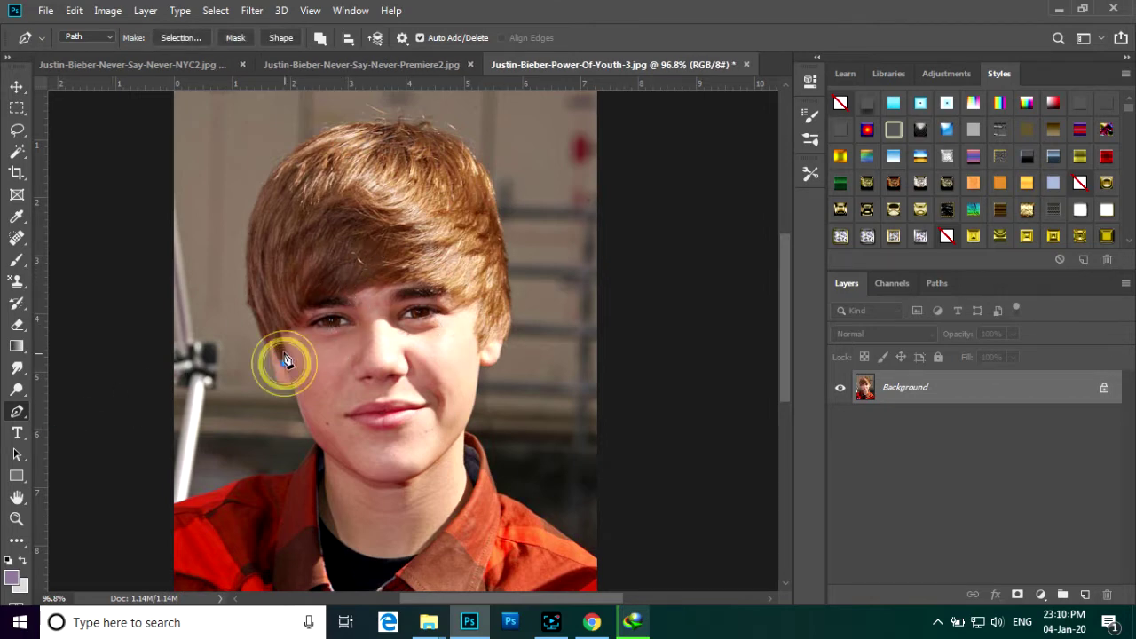
left_click(280, 345)
left_click(281, 339)
left_click(289, 329)
left_click(305, 318)
left_click(309, 307)
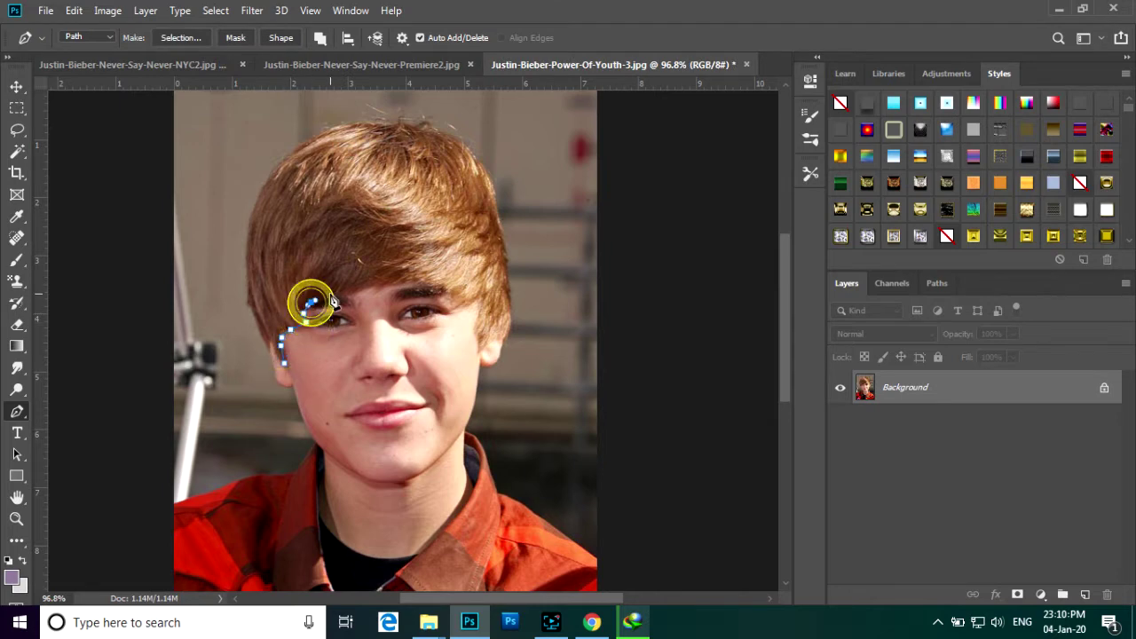
left_click(321, 299)
left_click(335, 294)
left_click(357, 288)
left_click(372, 285)
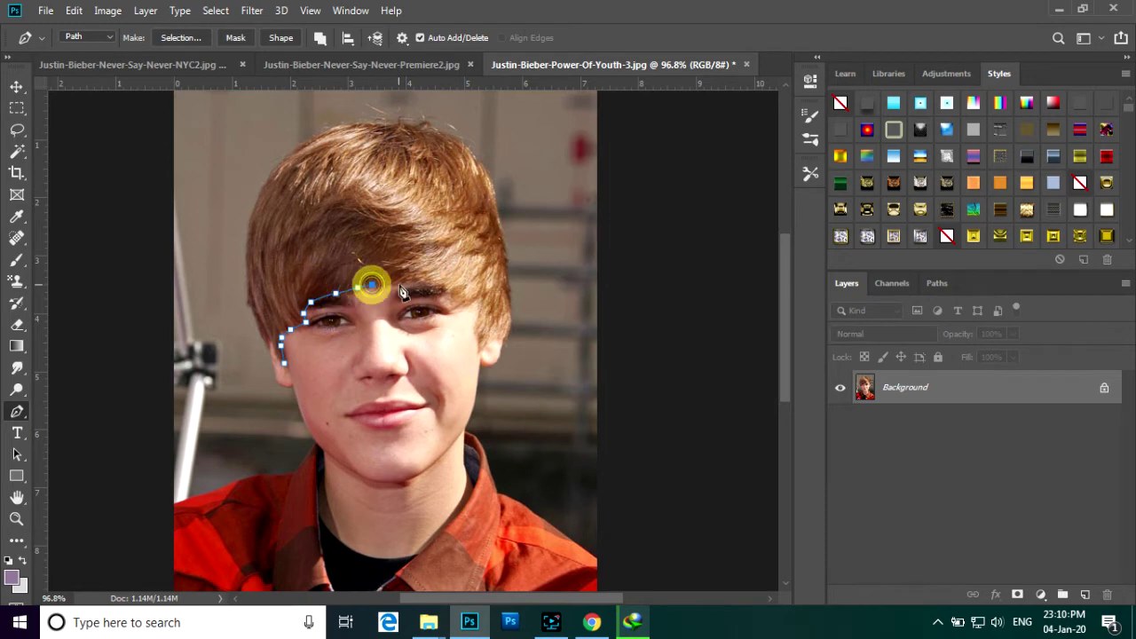
left_click(401, 284)
left_click(414, 284)
left_click(435, 286)
left_click(454, 293)
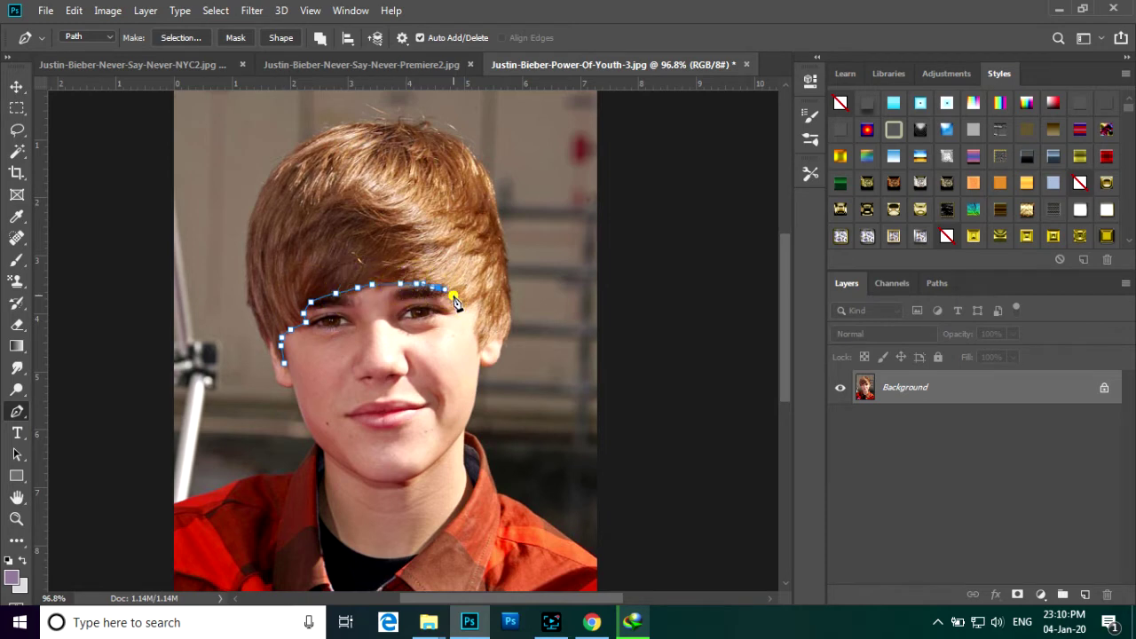
Continue the path around the image-right sideburn and up the outer edge of the hair towards the crown
left_click(471, 299)
left_click(481, 295)
left_click(473, 324)
left_click(490, 341)
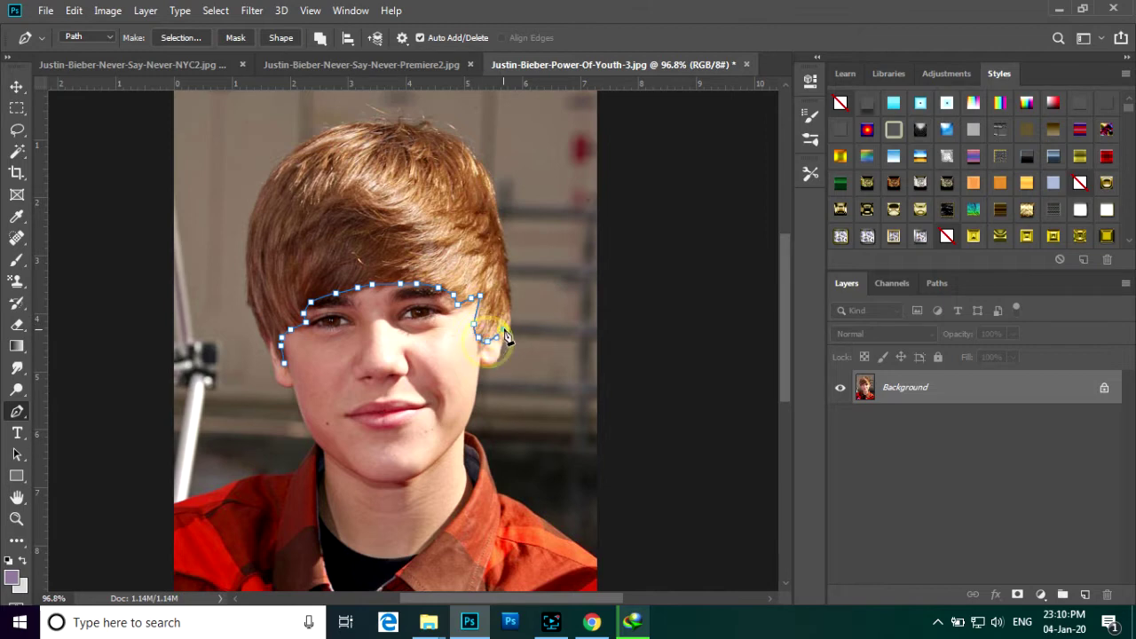
left_click(503, 329)
left_click(511, 294)
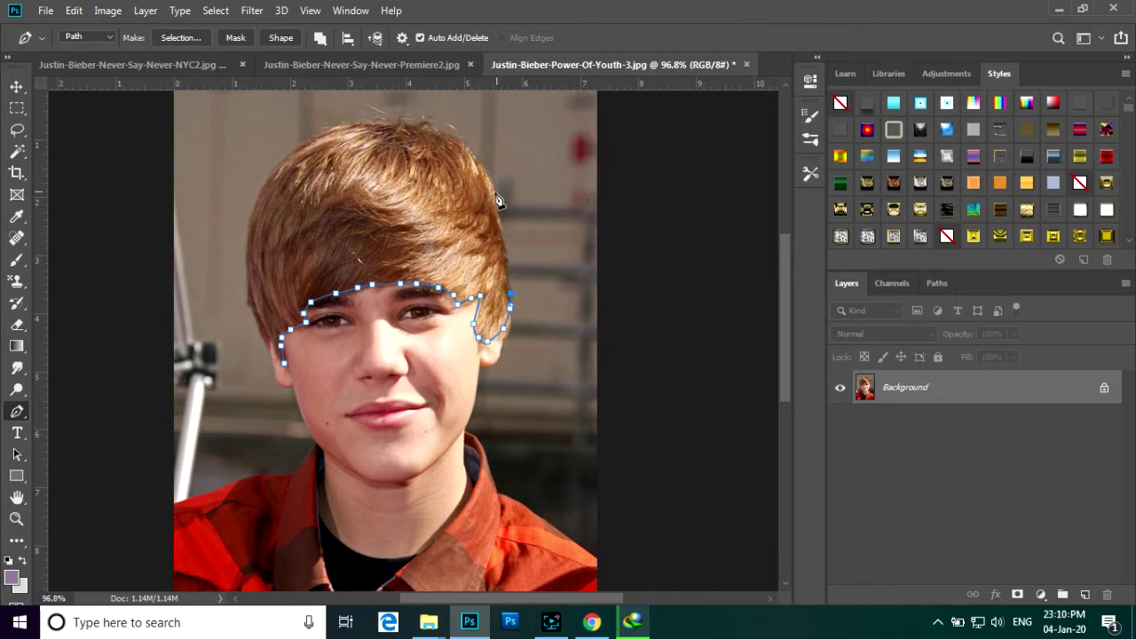
left_click(506, 262)
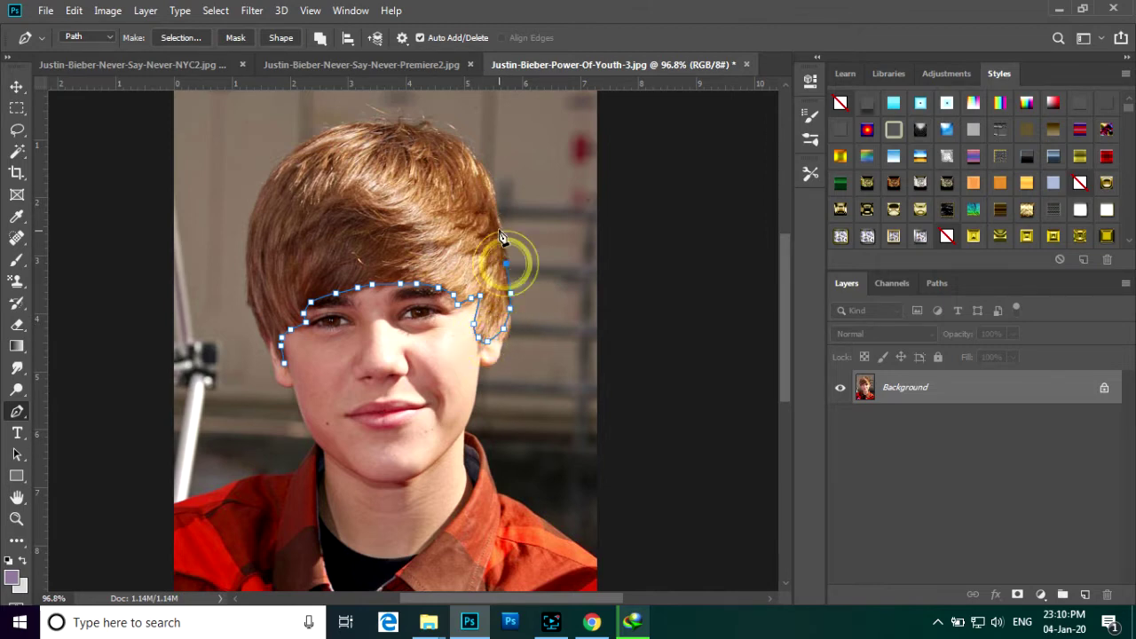
left_click(497, 212)
left_click(486, 170)
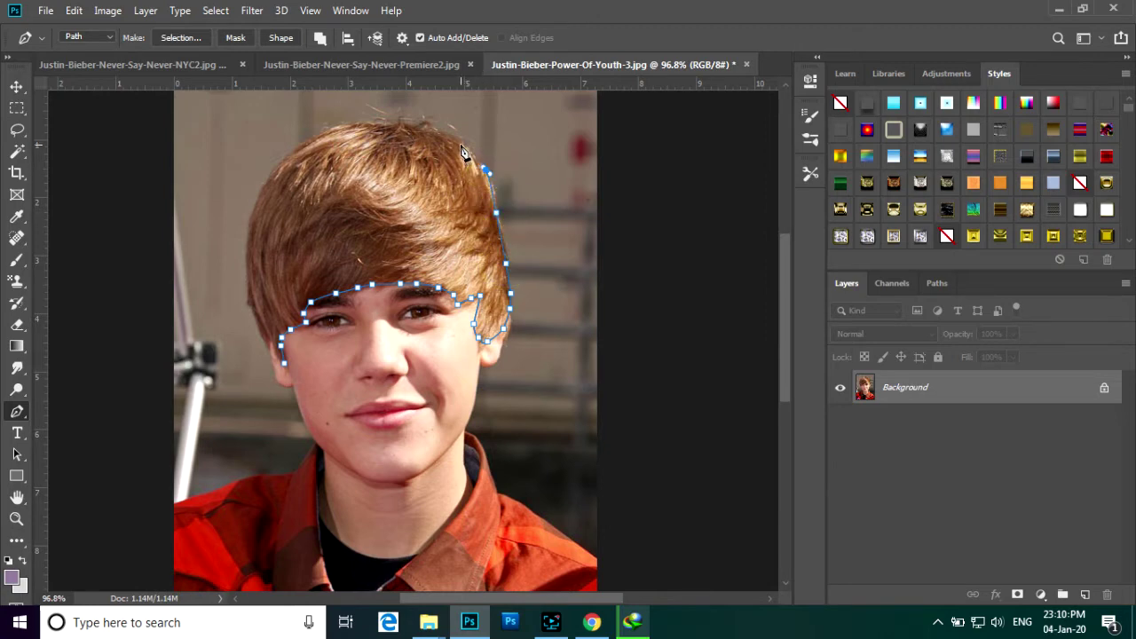
Trace the hair path over the crown from the image-right side to the upper image-left side, using curved anchors
left_click(456, 140)
left_click_drag(418, 130, 372, 135)
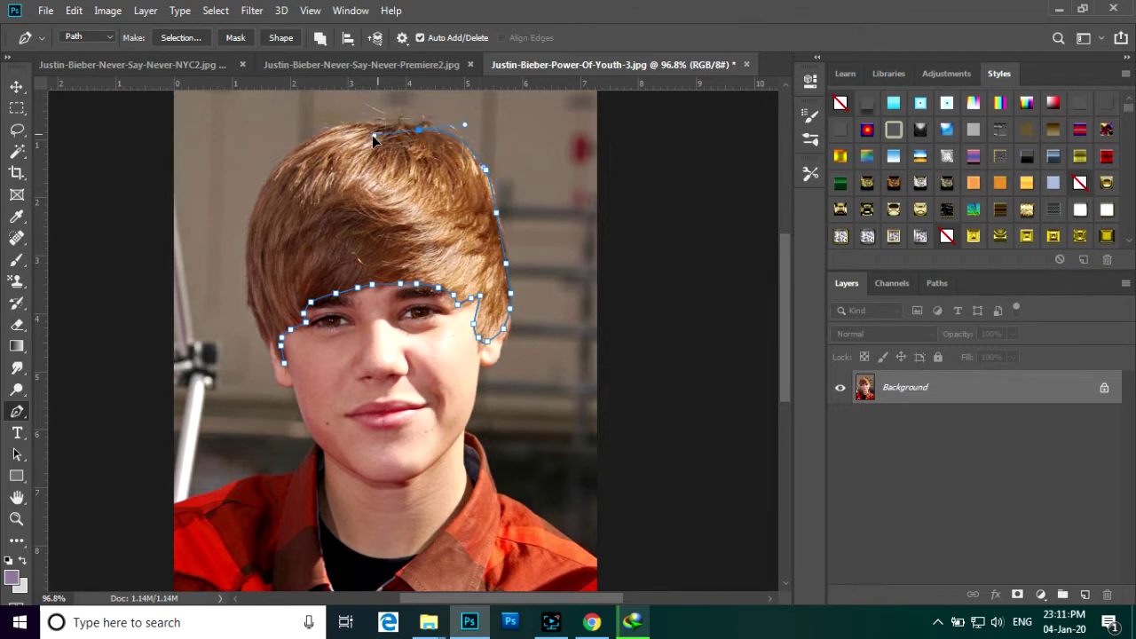
left_click(418, 131)
left_click_drag(399, 120, 371, 123)
left_click_drag(279, 177, 277, 181)
left_click(292, 152)
left_click(377, 126)
left_click(370, 125)
left_click(274, 171)
Trace the path down the image-left edge of the hair and close it at the starting anchor by the sideburn
left_click_drag(245, 250, 249, 274)
left_click(246, 252)
left_click(249, 301)
left_click(255, 325)
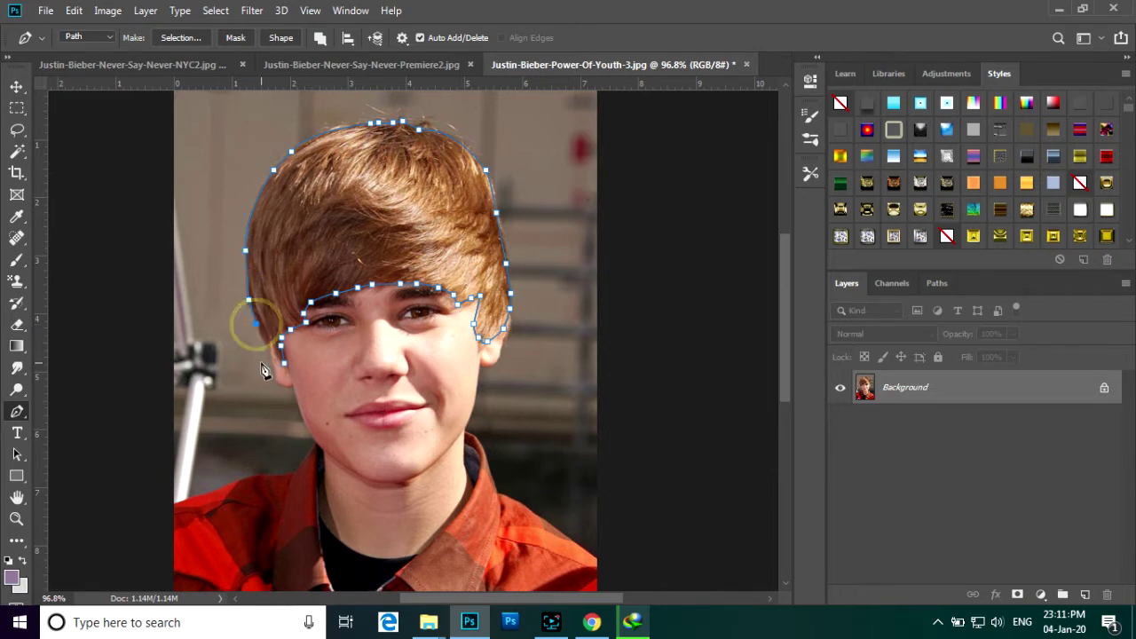
left_click(269, 343)
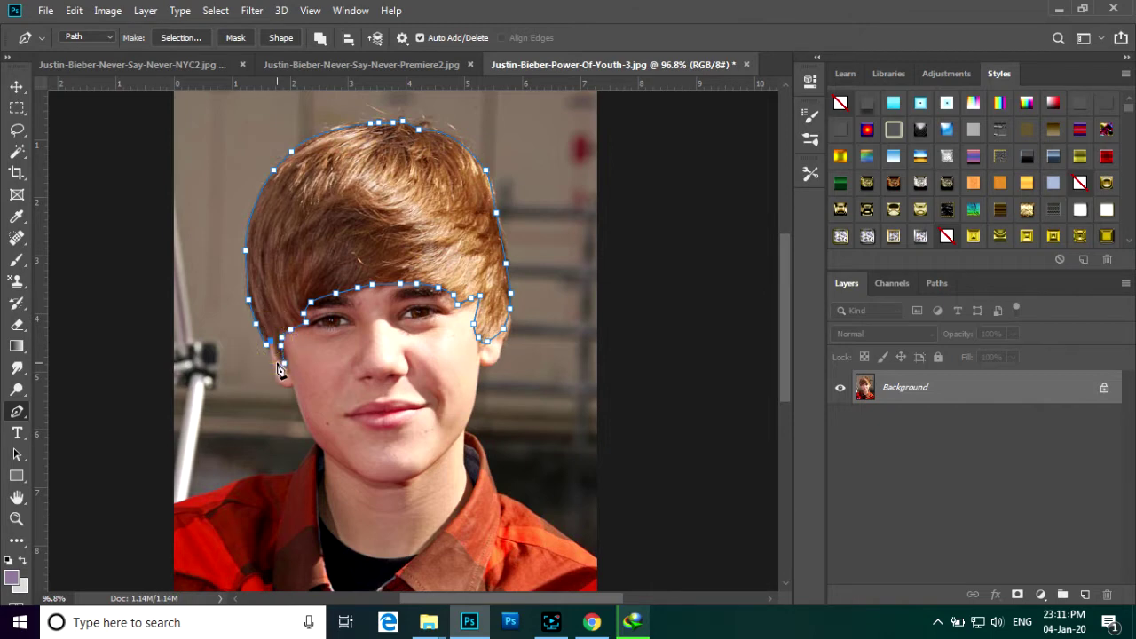
left_click(279, 364)
left_click(282, 361)
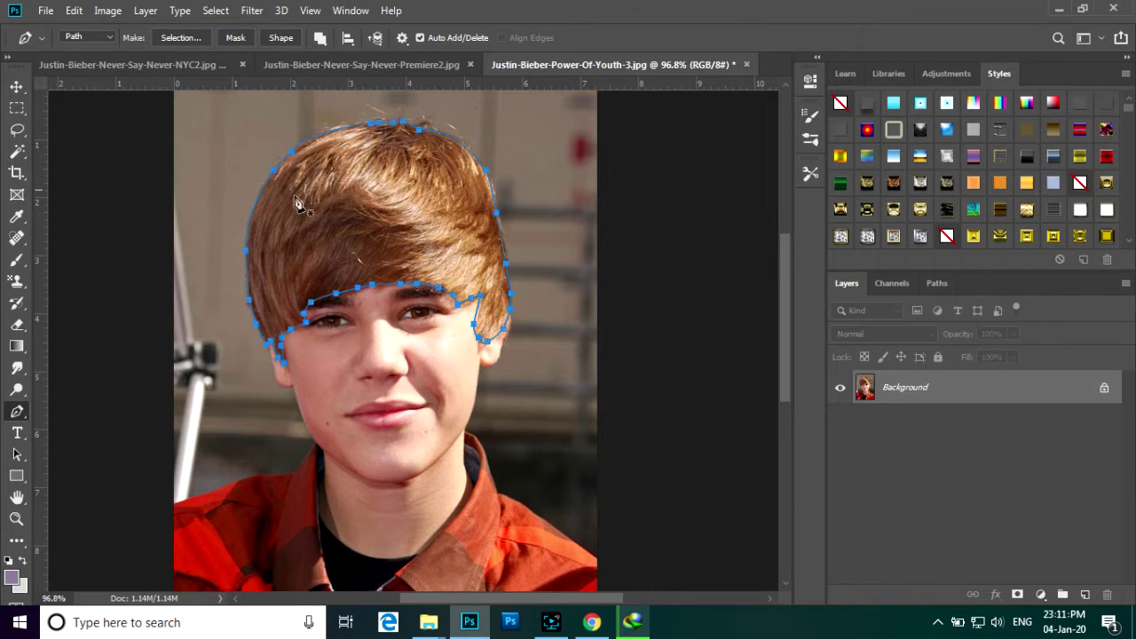
Turn the closed hair path into a new selection with a 10-pixel feather radius and copy the hair to a new layer
right_click(394, 215)
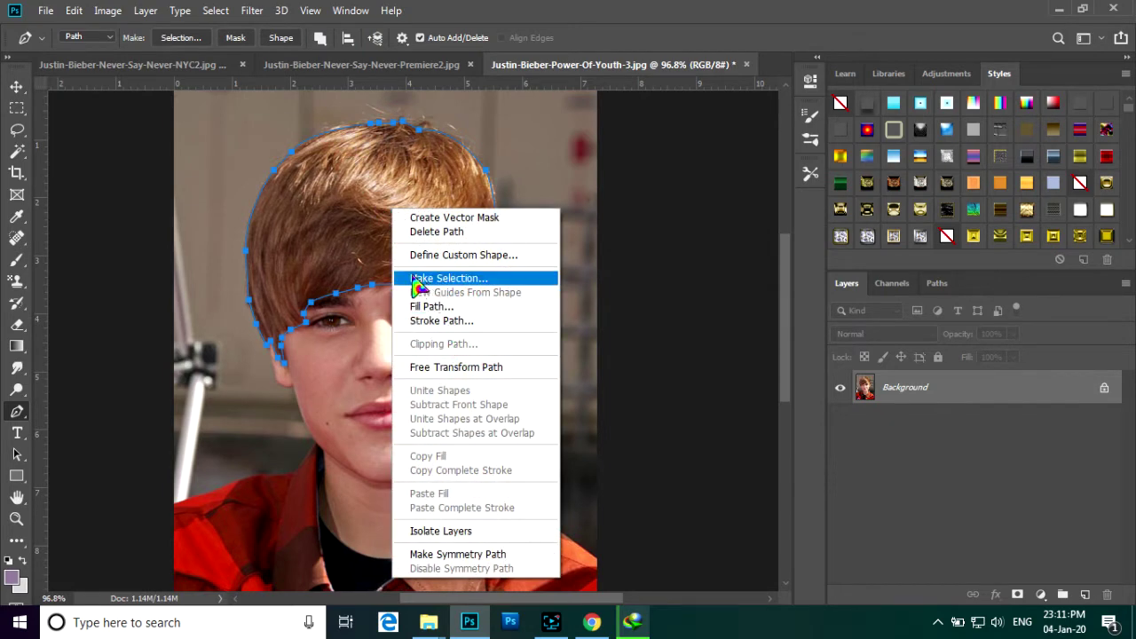
left_click(468, 281)
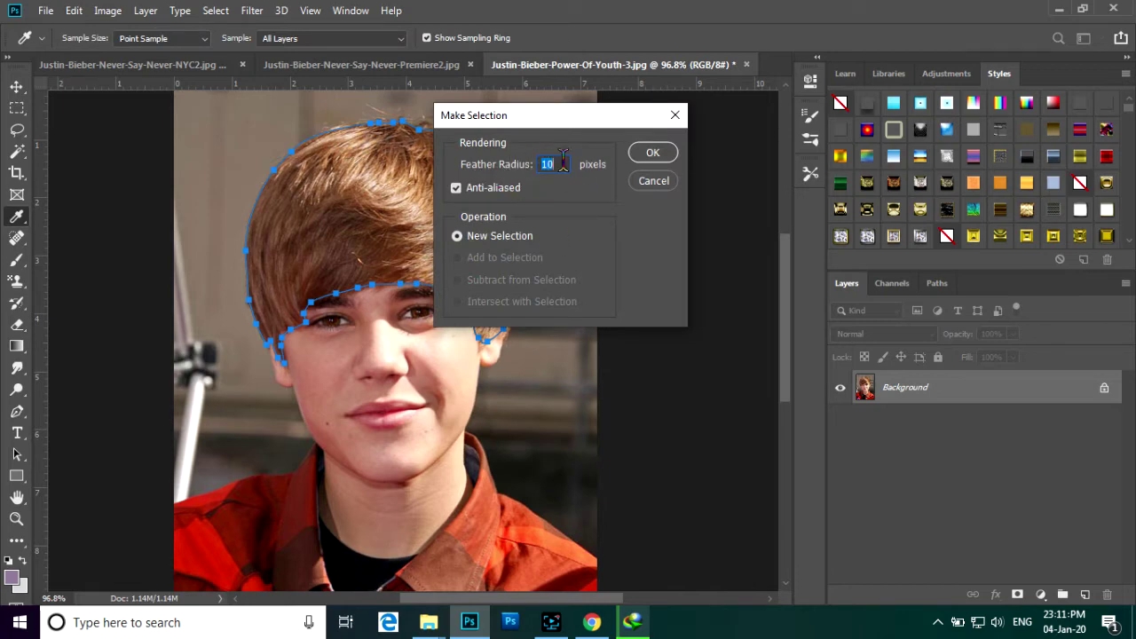
left_click(653, 153)
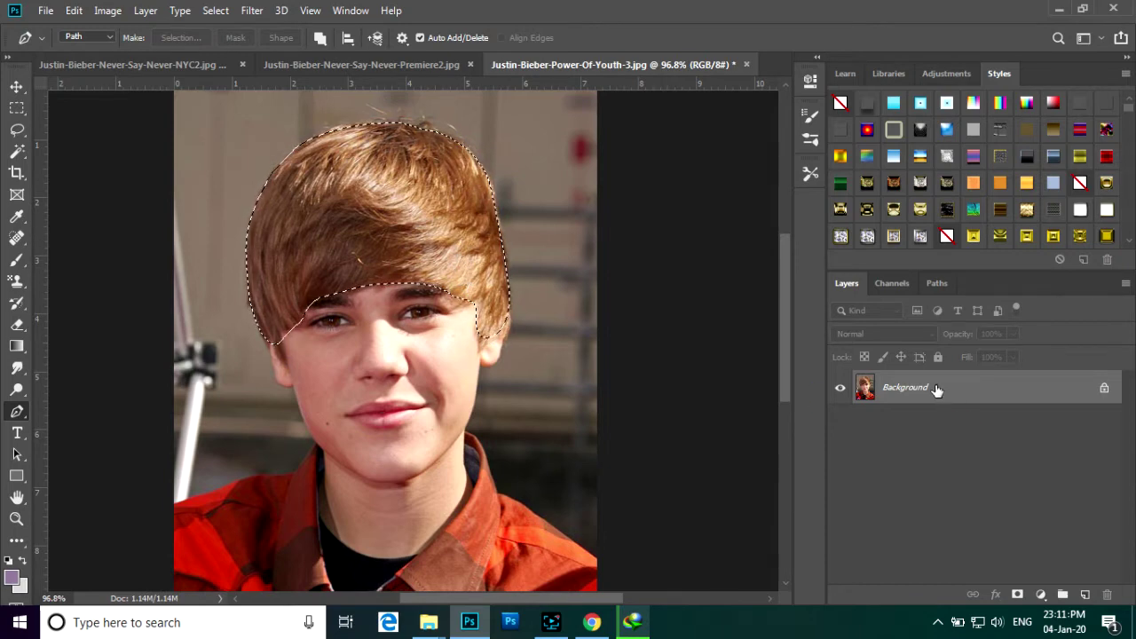
key("ctrl+j")
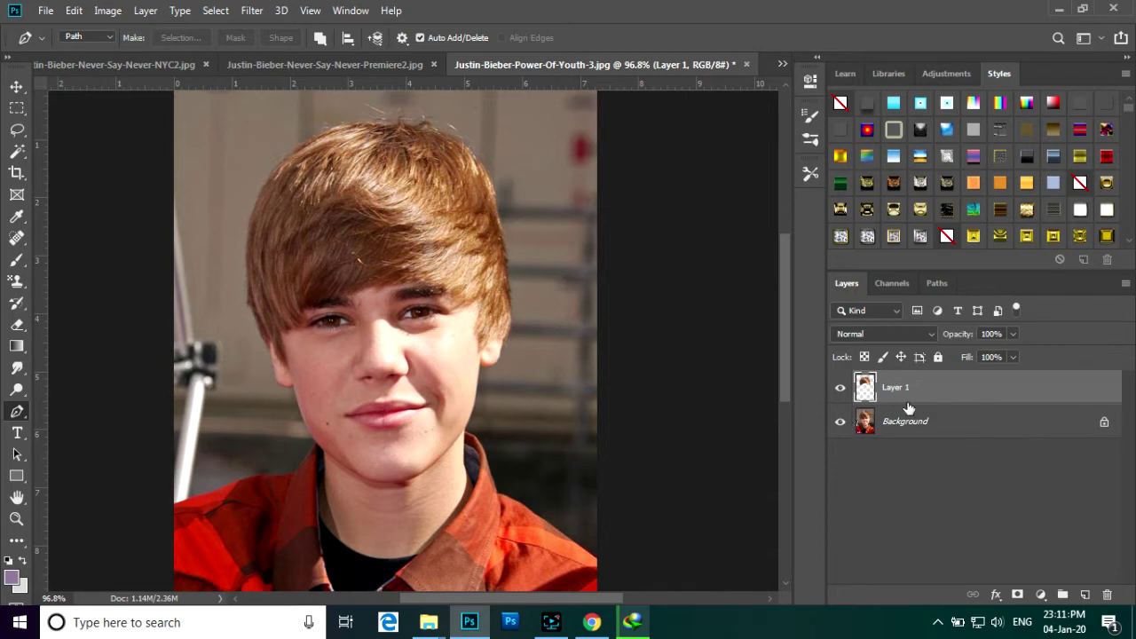
Recolour the copied hair layer purple with Hue/Saturation set to hue -67, saturation +19 and lightness +5
left_click(110, 13)
mouse_move(146, 55)
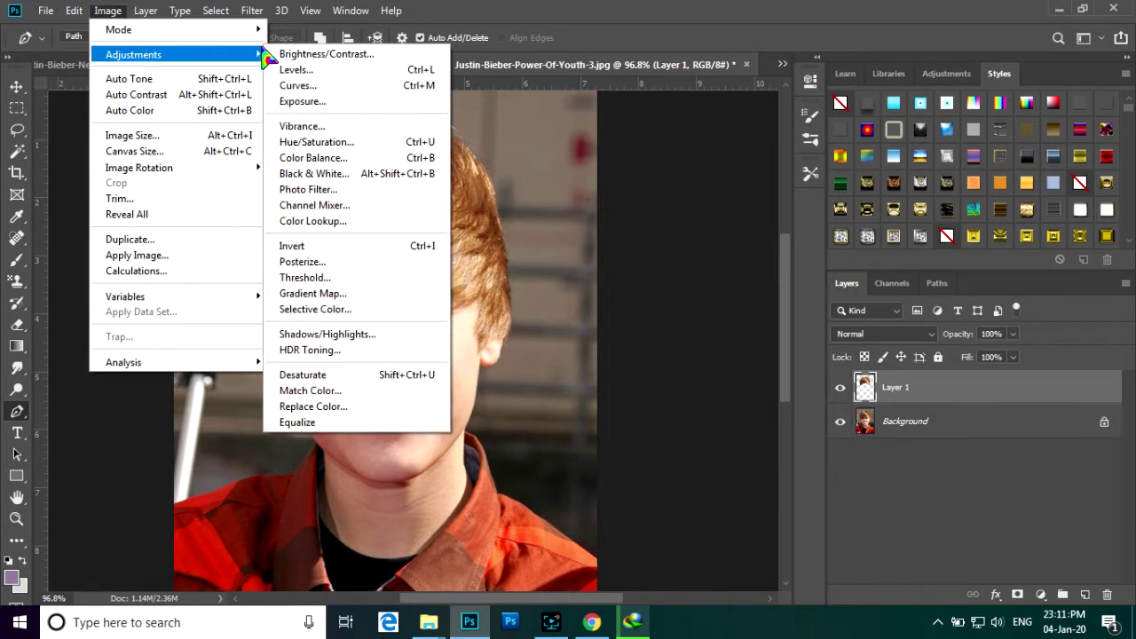
left_click(329, 143)
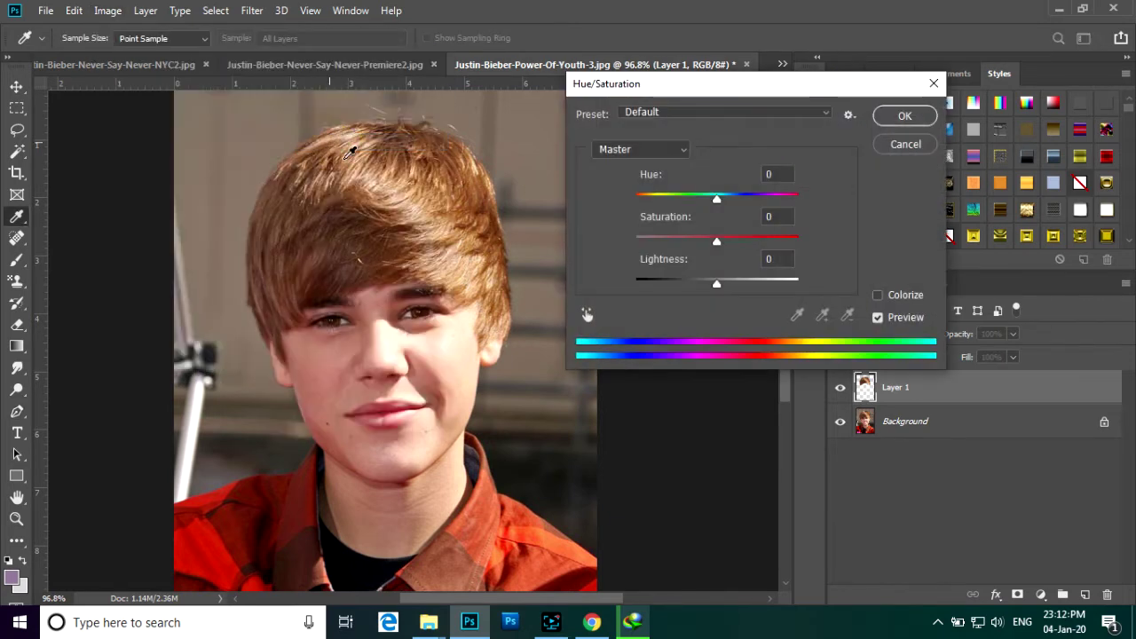
left_click_drag(717, 199, 677, 208)
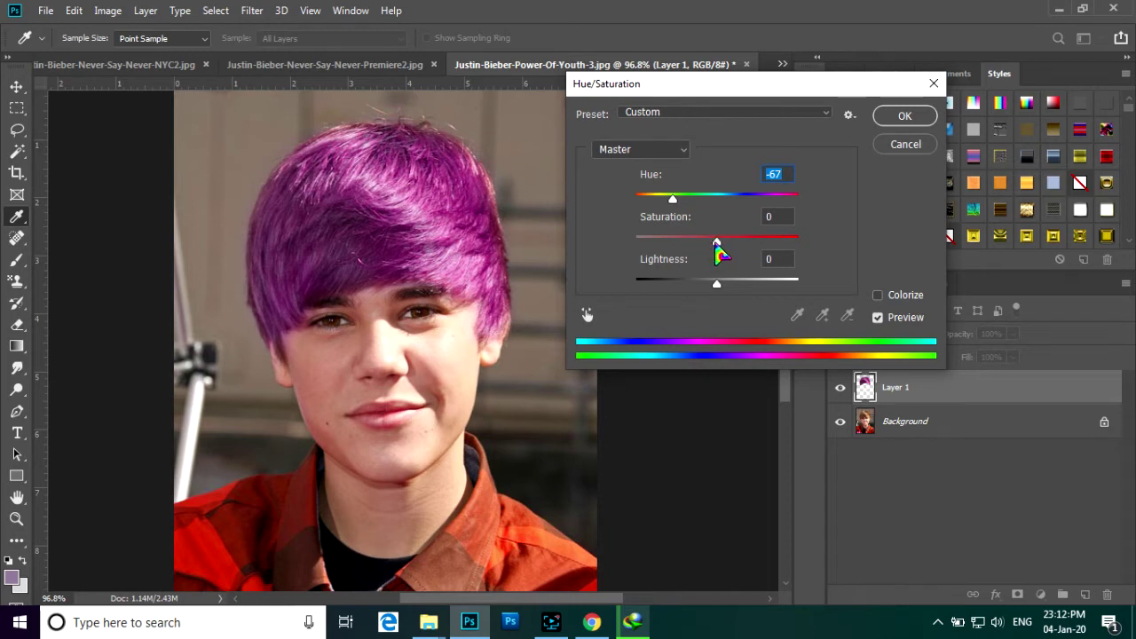
left_click_drag(719, 248, 726, 297)
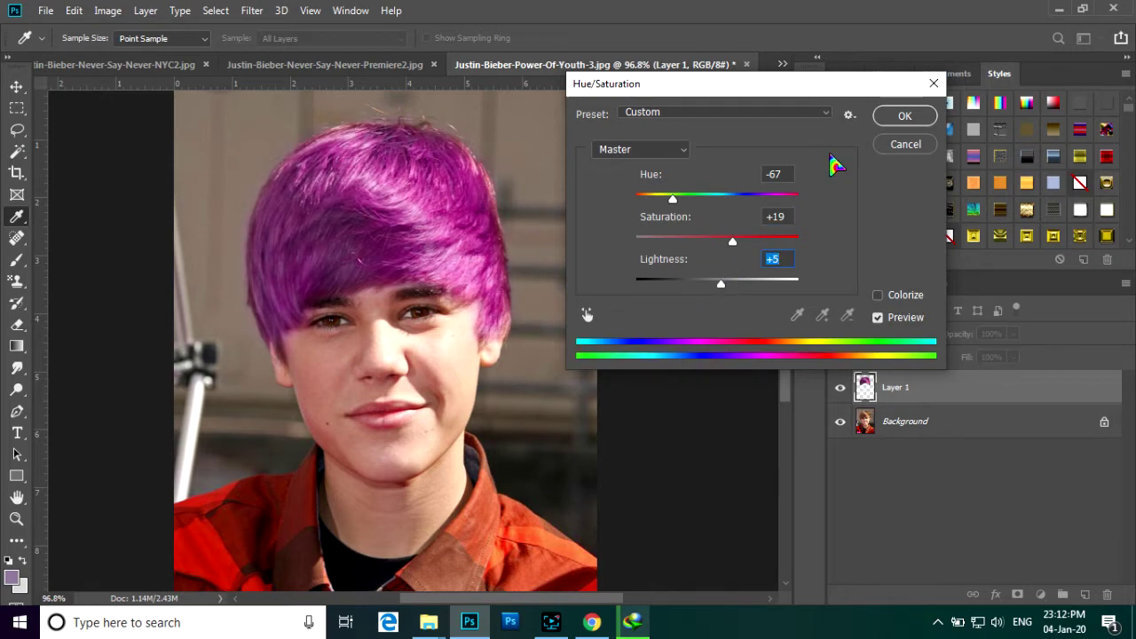
left_click(905, 116)
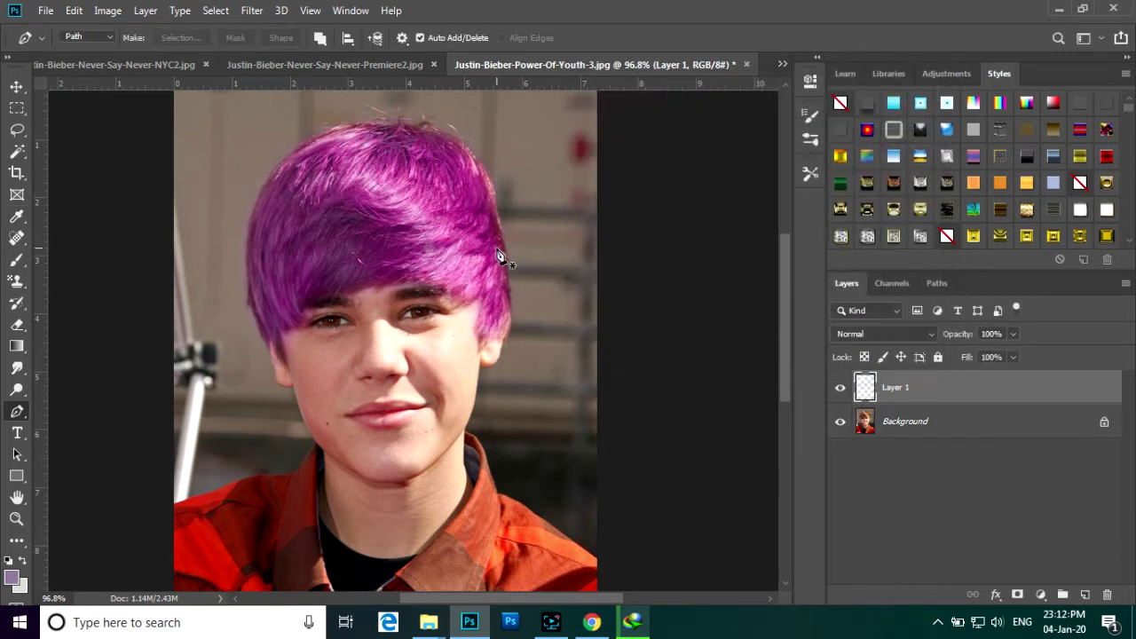
scroll(454, 329, "down", 5)
scroll(455, 328, "up", 6)
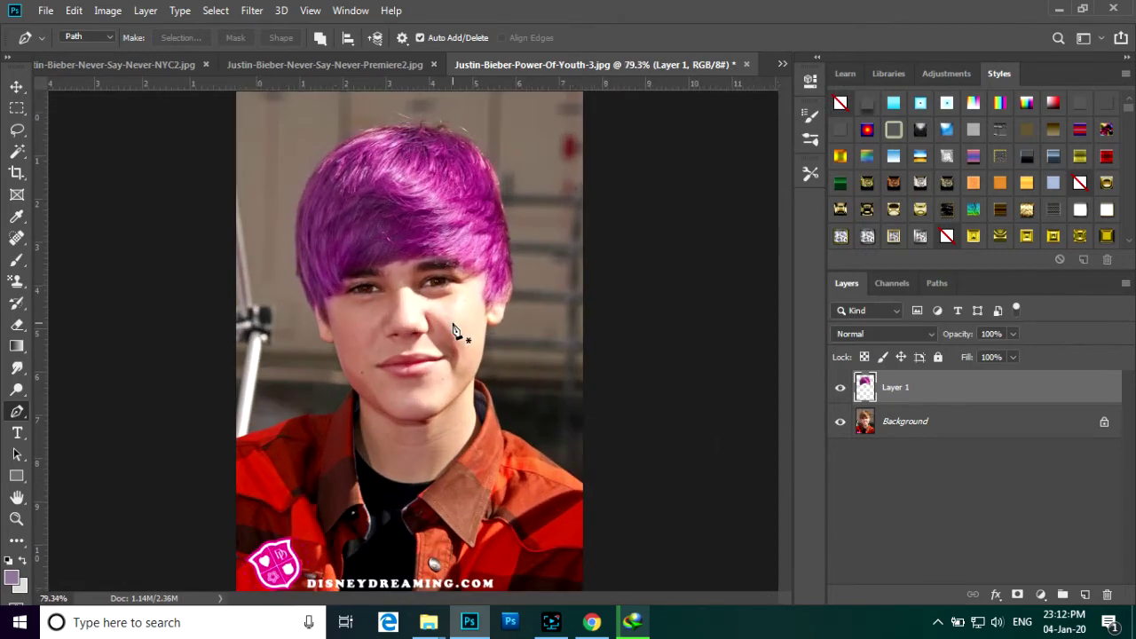
scroll(435, 235, "down", 2)
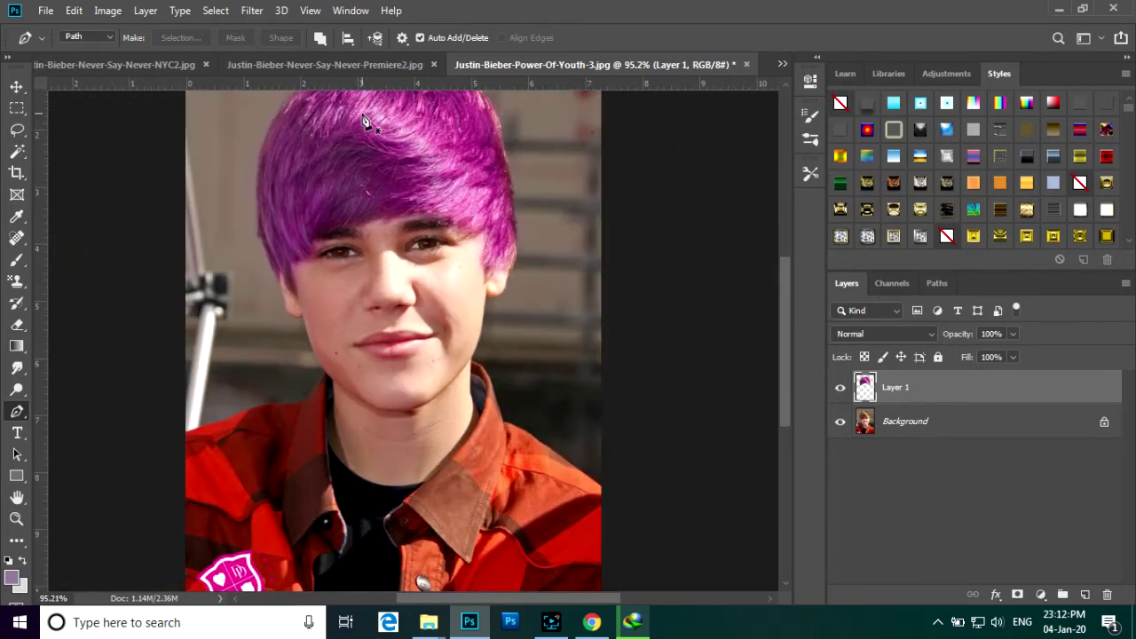
Switch to the Justin-Bieber-Never-Say-Never-Premiere2.jpg portrait and start a Pen path from the image-left sideburn up to the fringe
left_click(354, 66)
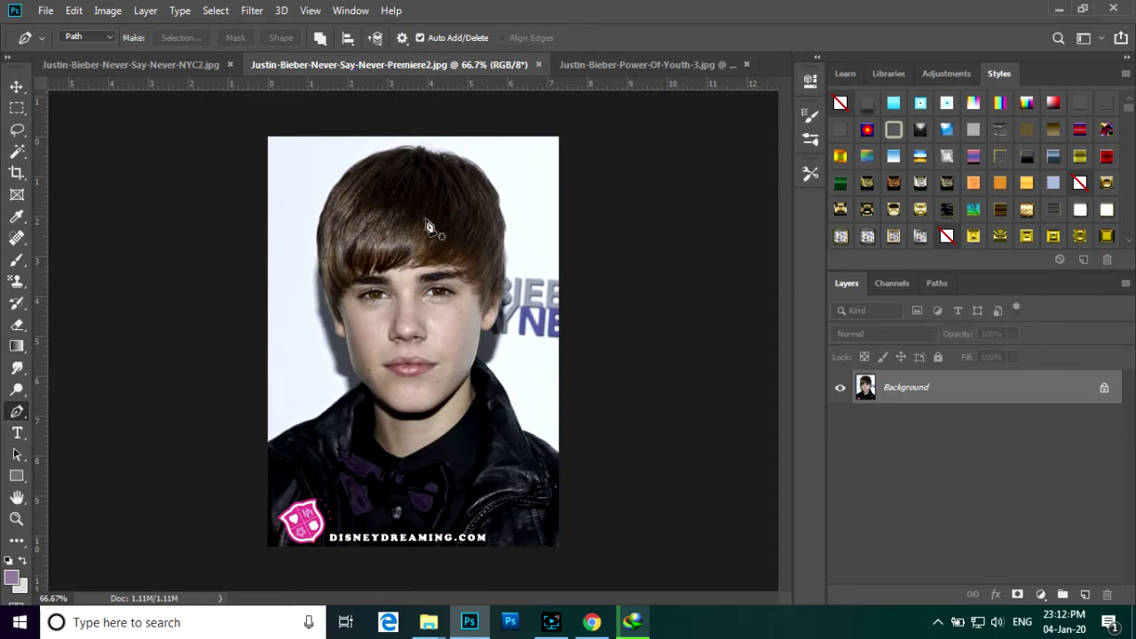
scroll(462, 269, "up", 3)
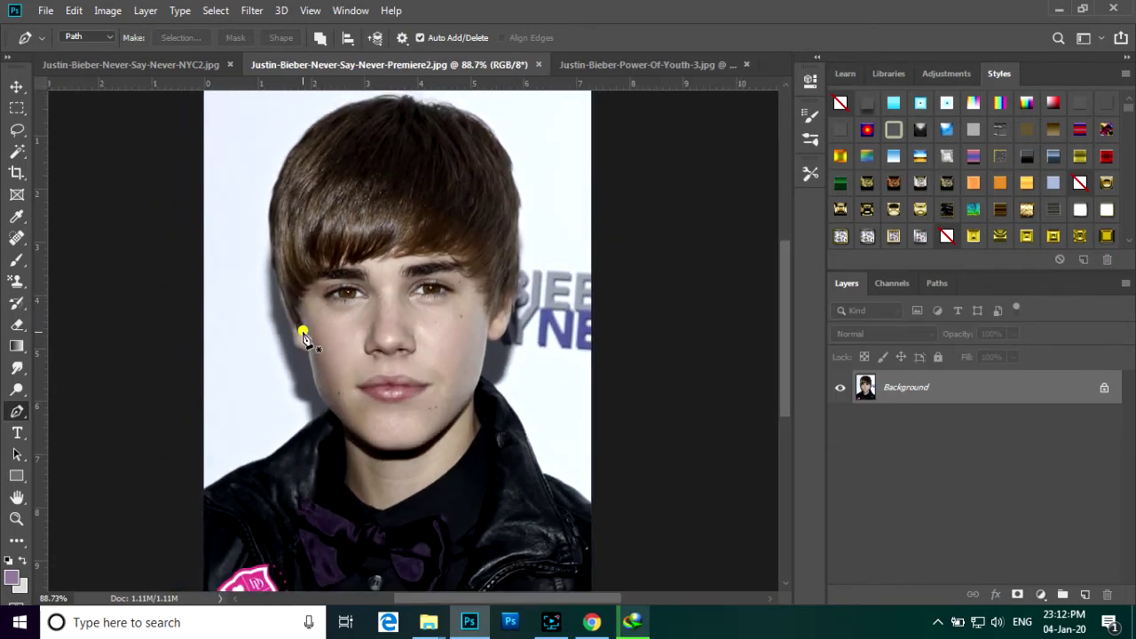
left_click(302, 333)
left_click(295, 312)
left_click(306, 287)
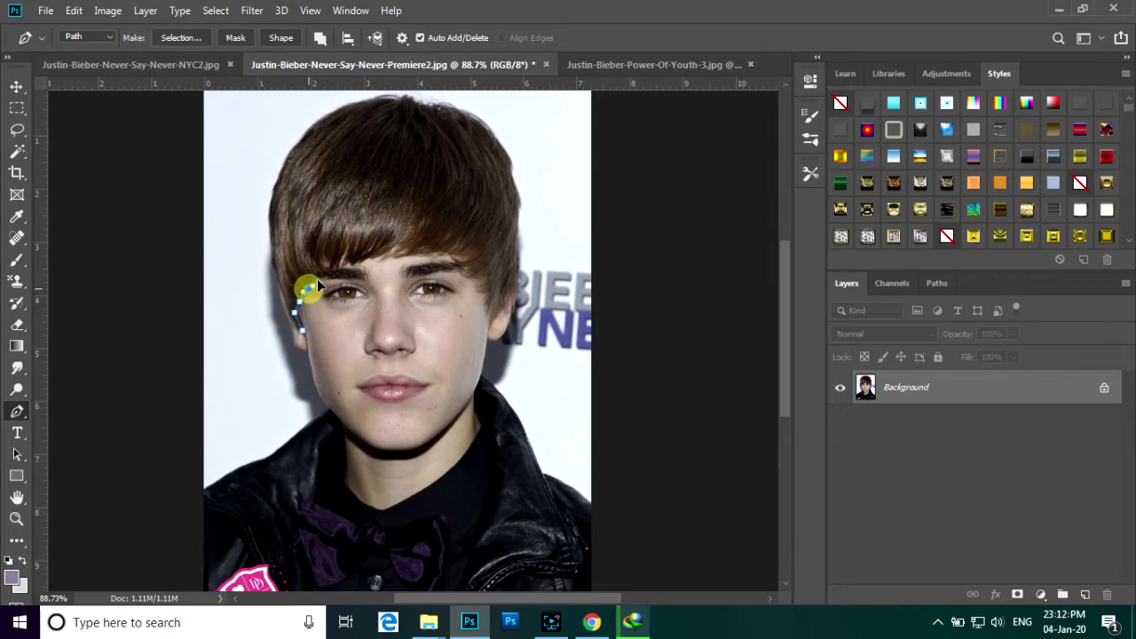
left_click(319, 263)
left_click(330, 263)
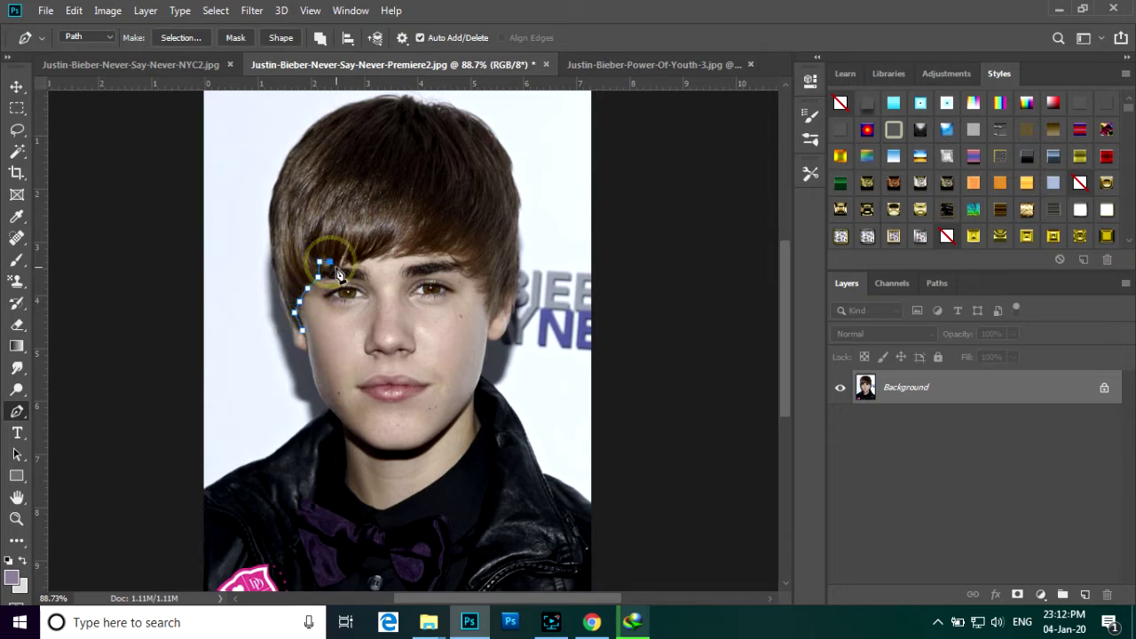
Trace the hair path along the lower edge of the fringe, above the eyebrows, to the image-right temple
left_click(337, 259)
left_click(339, 251)
left_click(347, 264)
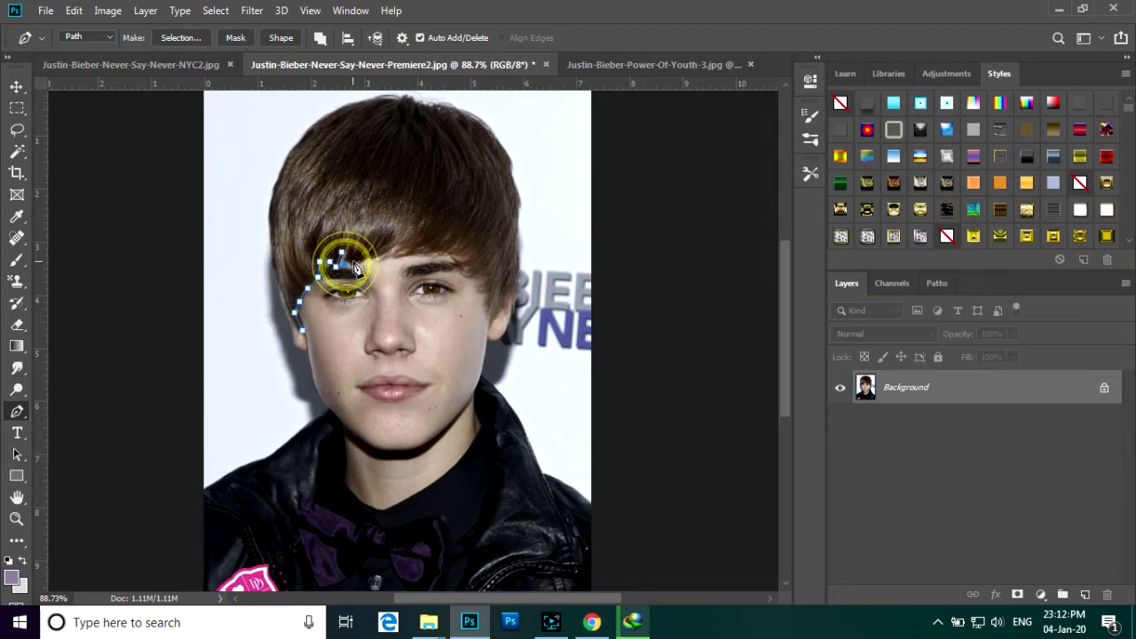
left_click(353, 261)
left_click(368, 258)
left_click(391, 255)
left_click(410, 252)
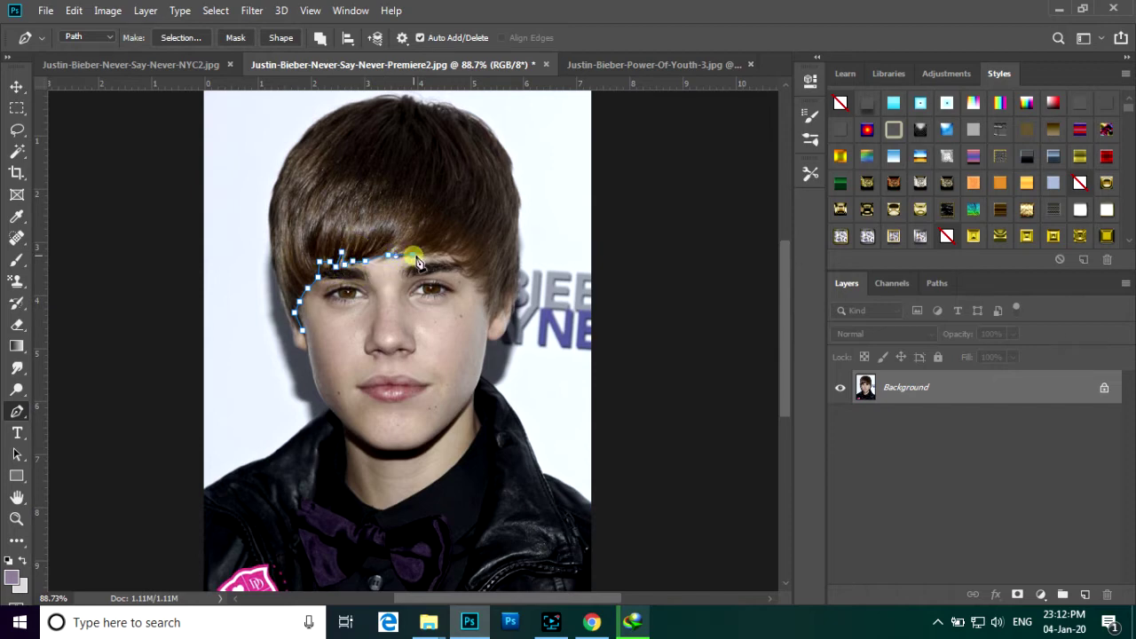
left_click(431, 256)
left_click(455, 257)
Trace the path down and around the tip of the image-right sideburn and back up behind it
left_click(480, 281)
left_click(482, 292)
left_click(484, 311)
left_click(489, 316)
left_click(496, 316)
left_click(501, 308)
left_click(509, 289)
left_click(517, 274)
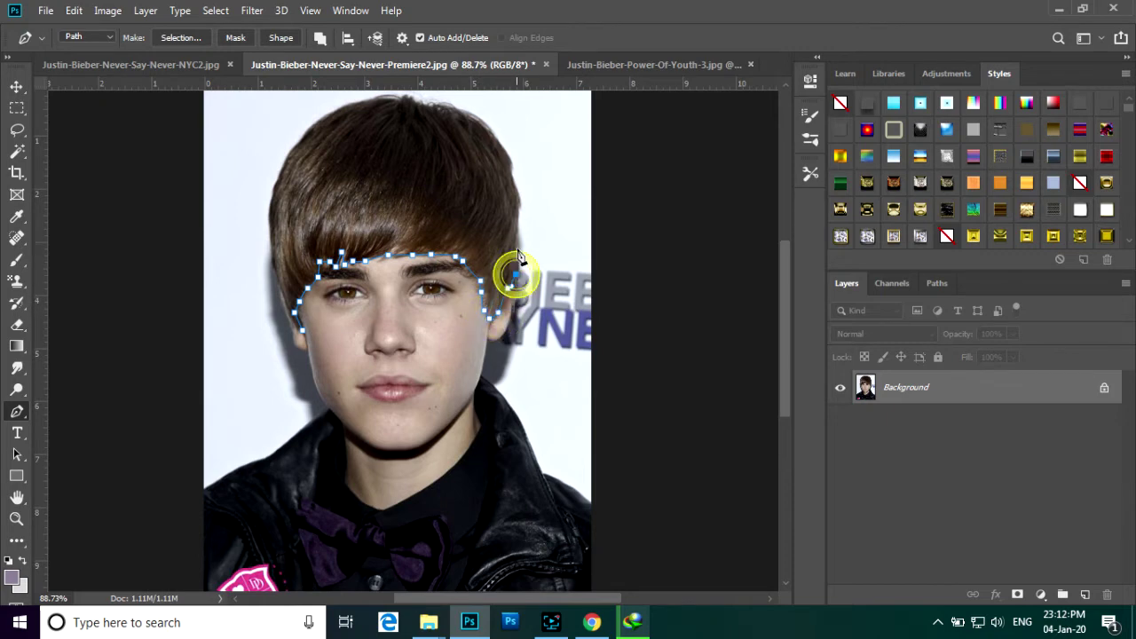
Trace the path up the image-right edge of the hair to the crown, ending with a curved anchor
left_click(519, 242)
left_click(519, 218)
left_click(517, 185)
left_click(509, 165)
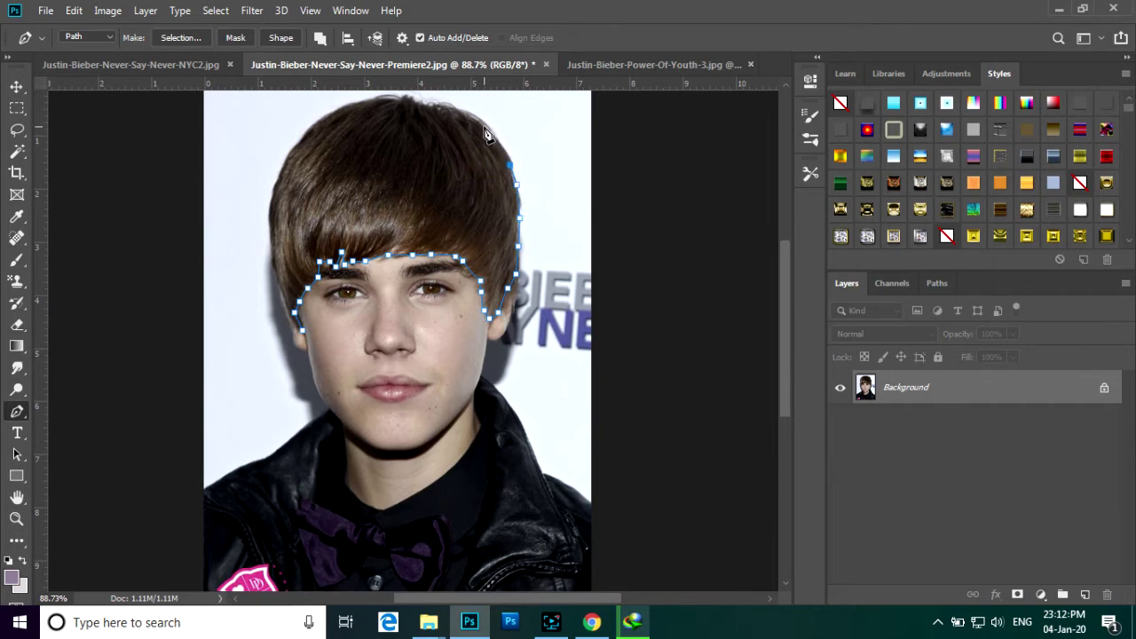
left_click(500, 143)
left_click_drag(431, 105, 393, 116)
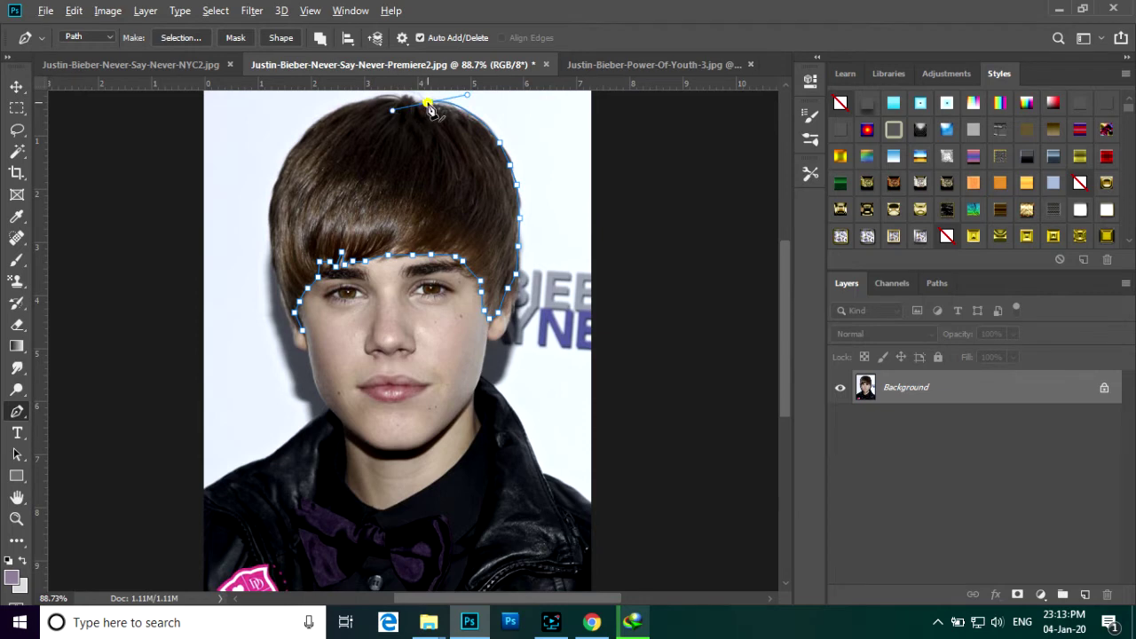
Trace the path over the crown and down the image-left edge of the hair with curved anchors, removing the last anchor's outgoing handle
left_click_drag(430, 105, 459, 337)
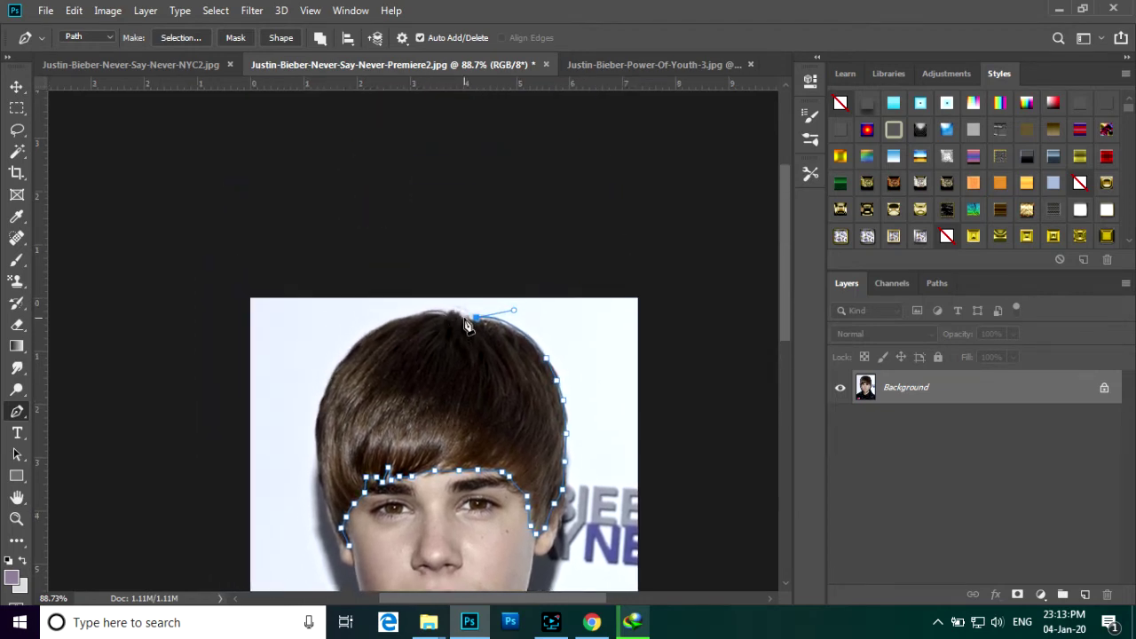
left_click(462, 316)
left_click(450, 313)
left_click(435, 312)
left_click_drag(332, 380, 300, 451)
left_click_drag(319, 481, 331, 538)
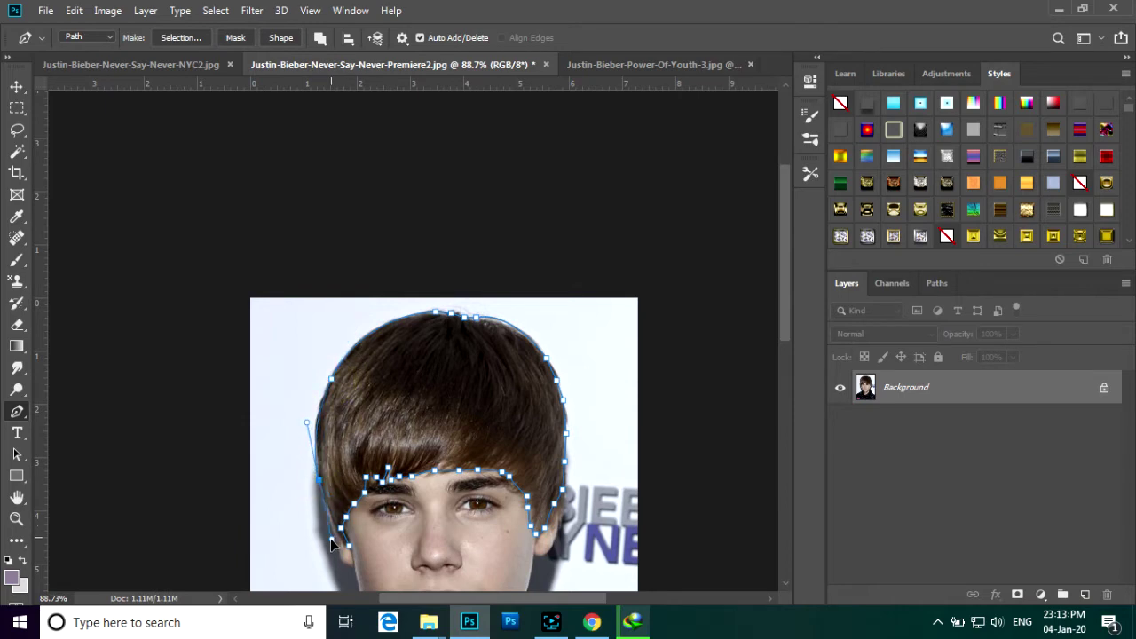
left_click(320, 487, "alt")
Trace the outer edge of the image-left sideburn and close the path at its starting anchor
left_click_drag(410, 568, 373, 242)
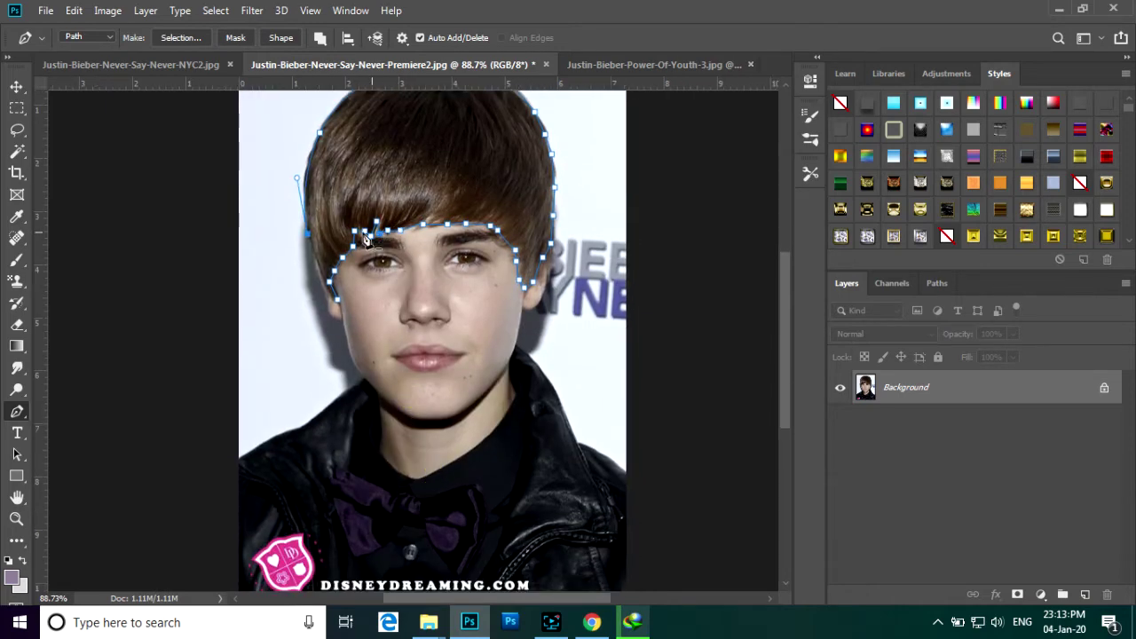
left_click(312, 256)
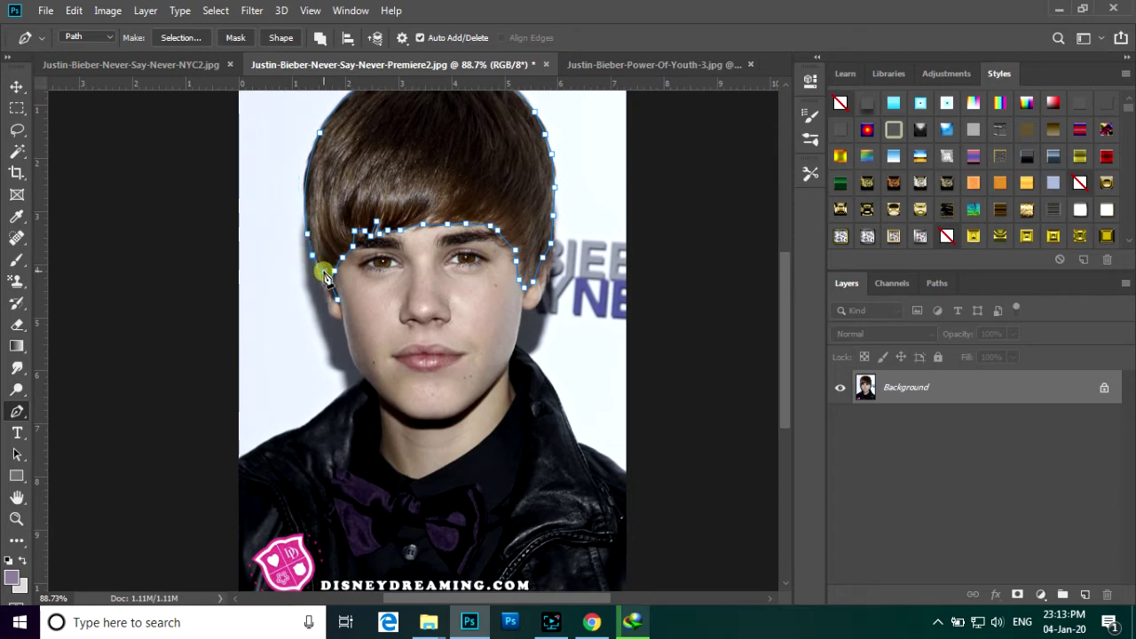
left_click(324, 272)
left_click(319, 272)
left_click(332, 293)
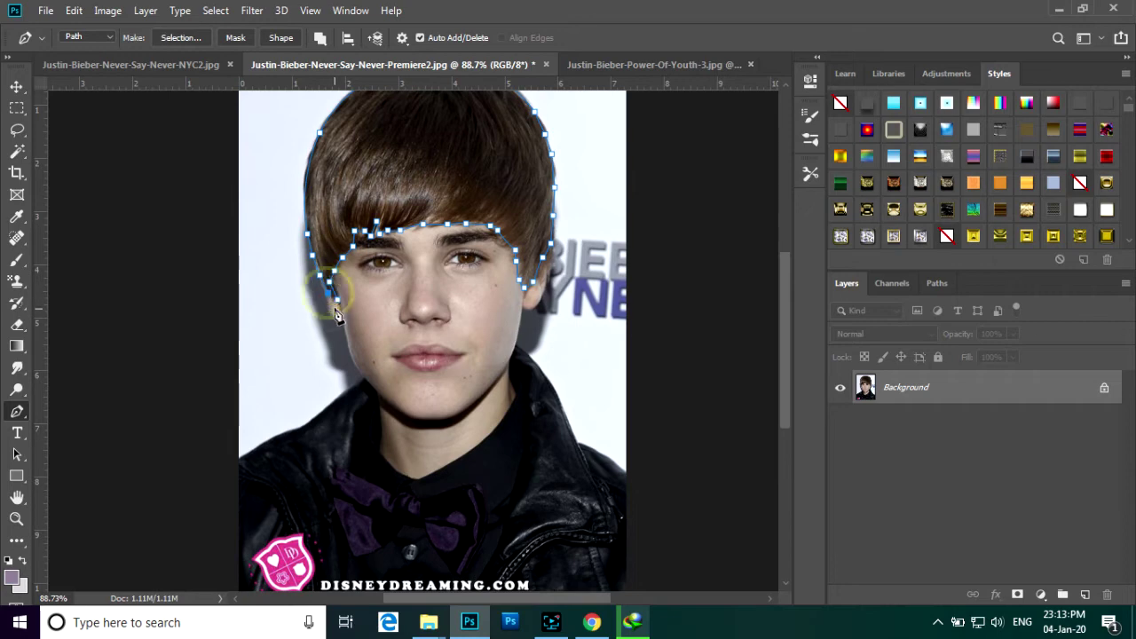
left_click(340, 304)
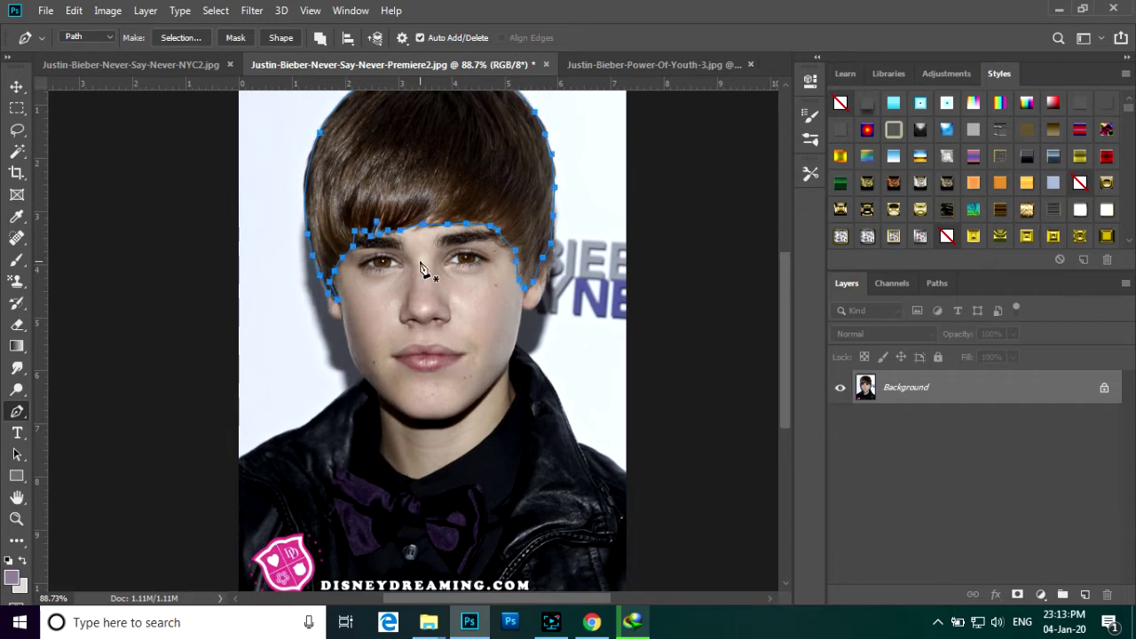
Convert the closed hair path into a new selection with a 10-pixel feather radius and copy the selected hair to a new layer
scroll(421, 268, "up", 1)
scroll(421, 268, "down", 2)
scroll(420, 268, "up", 3)
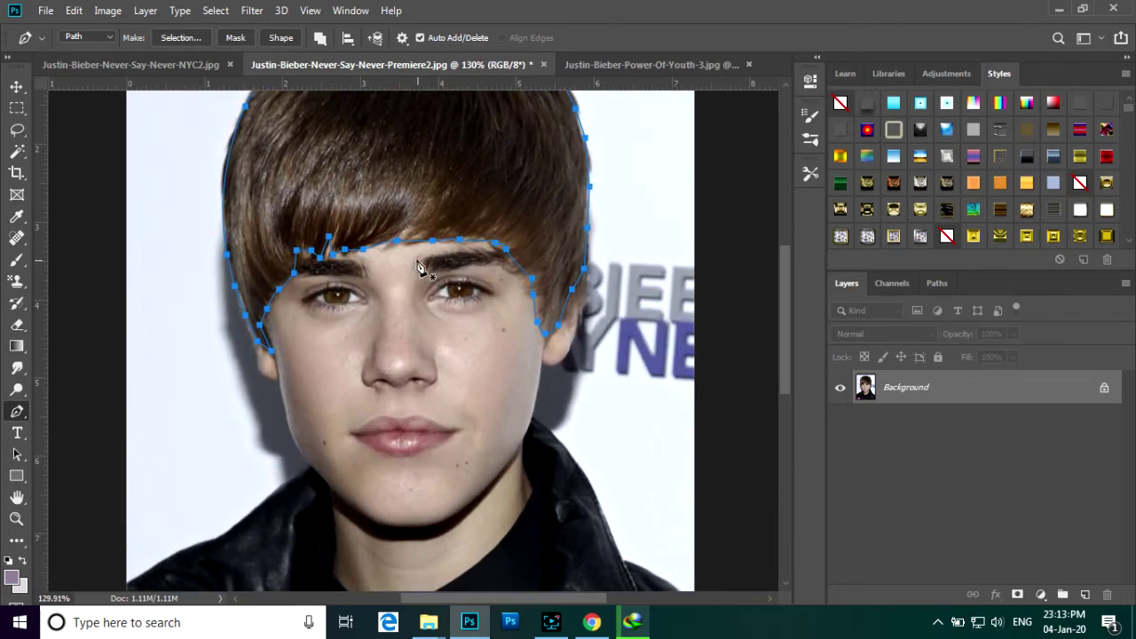
scroll(421, 268, "down", 2)
right_click(422, 175)
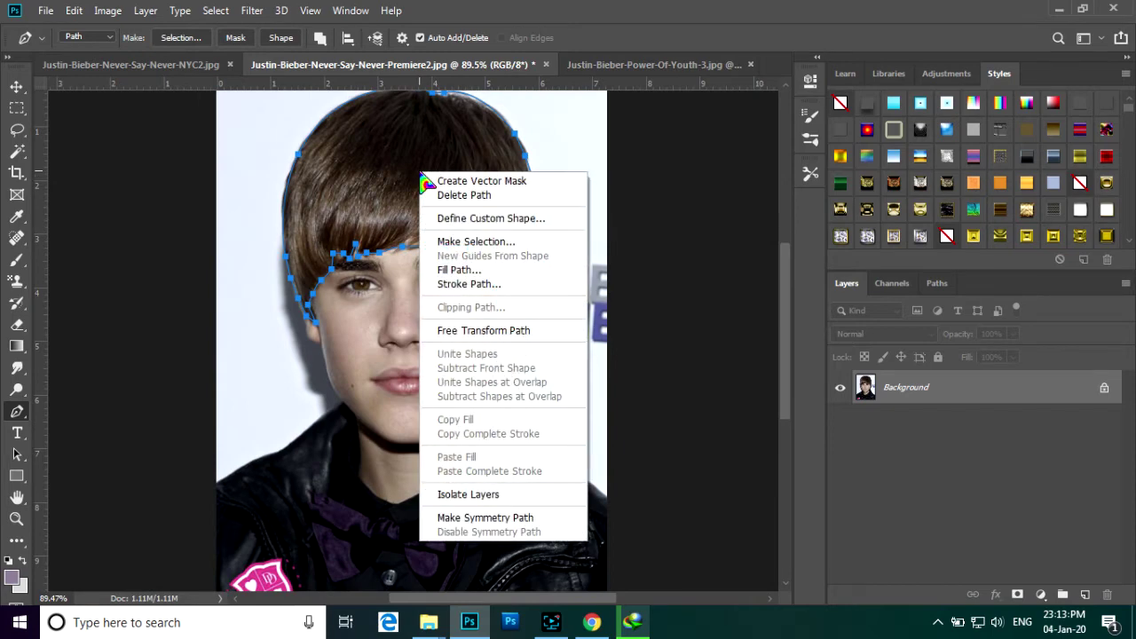
left_click(479, 243)
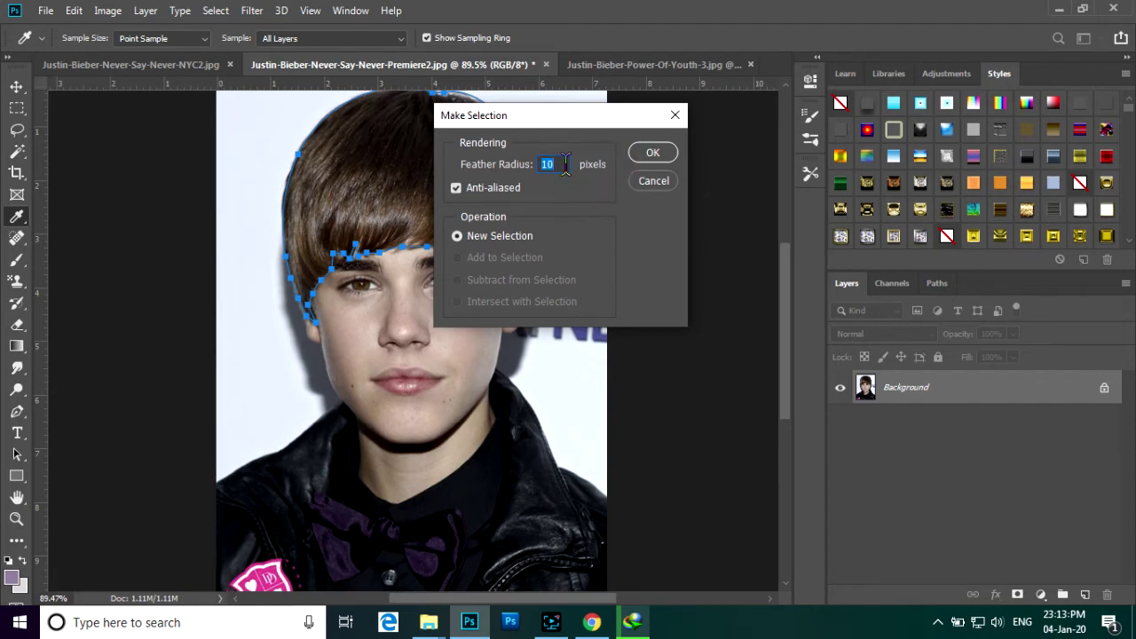
left_click(653, 153)
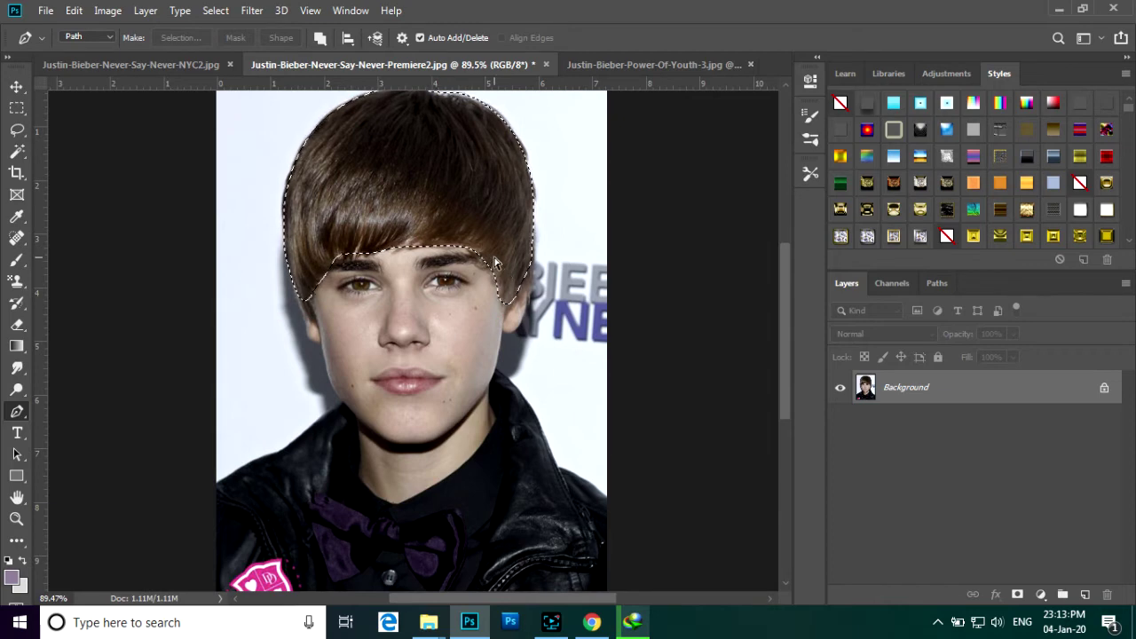
key("ctrl+j")
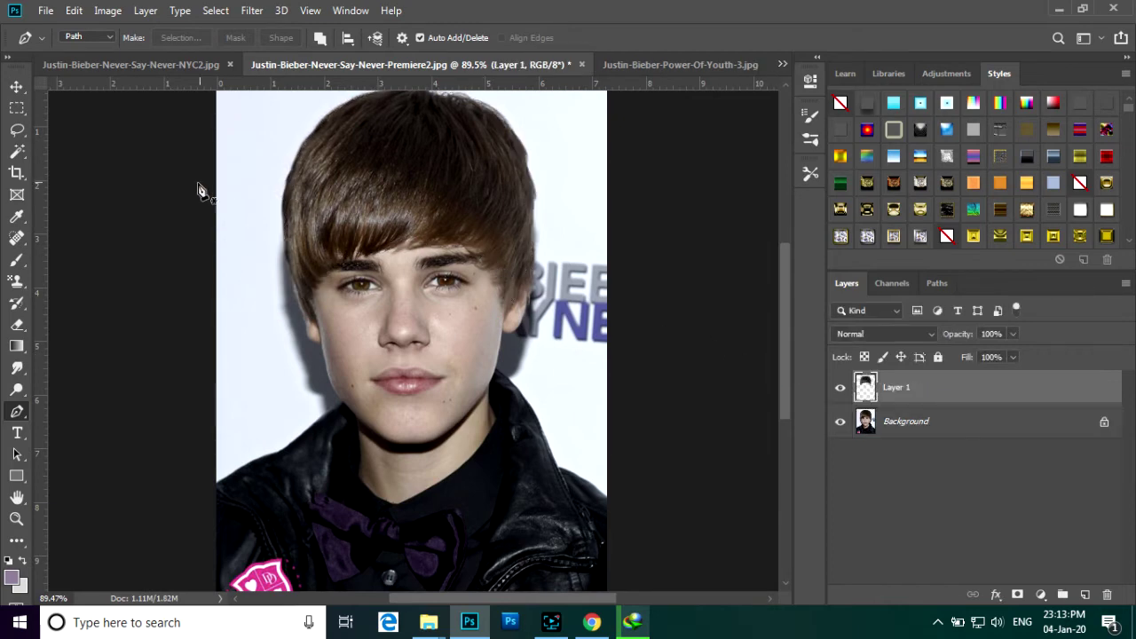
Recolour the copied hair layer crimson with Hue/Saturation set to hue -47, saturation +82 and lightness +7
left_click(108, 11)
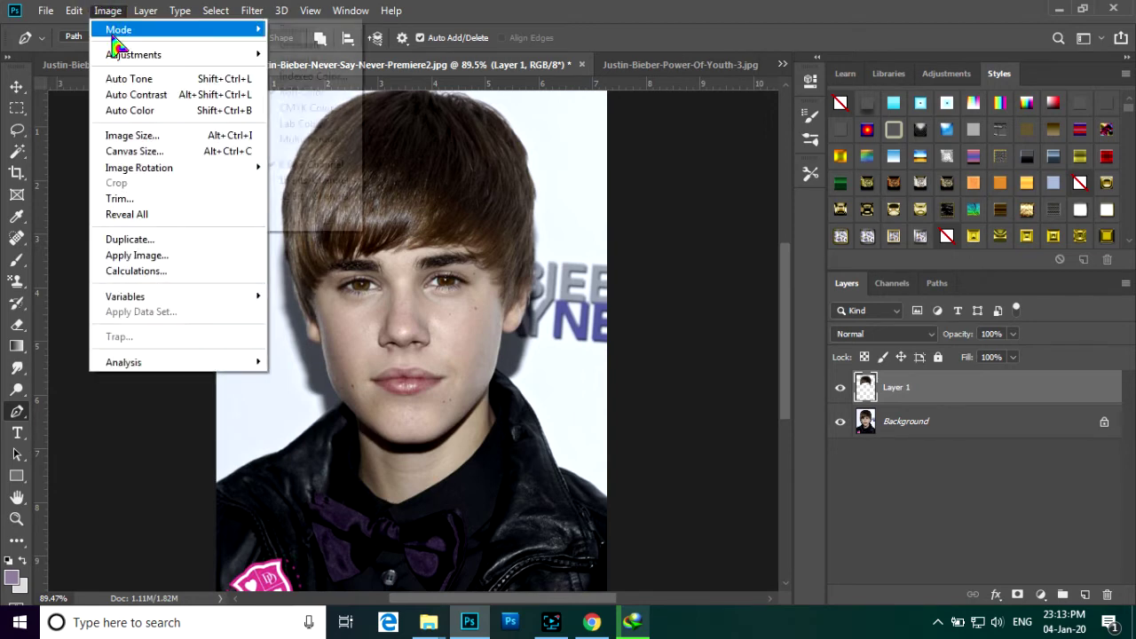
mouse_move(213, 55)
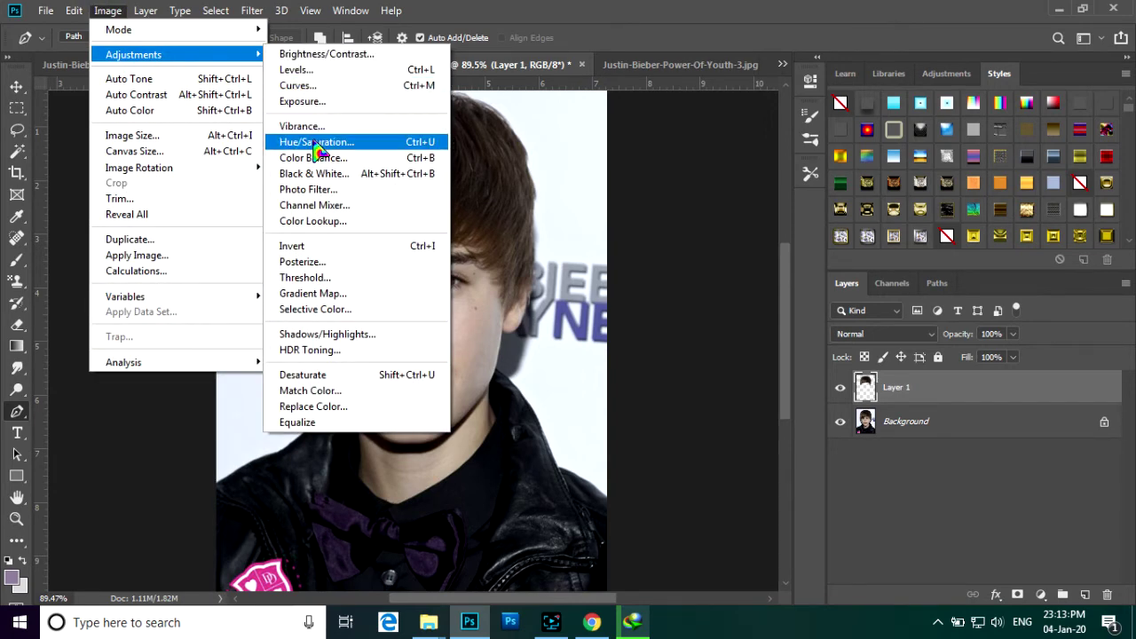
left_click(317, 147)
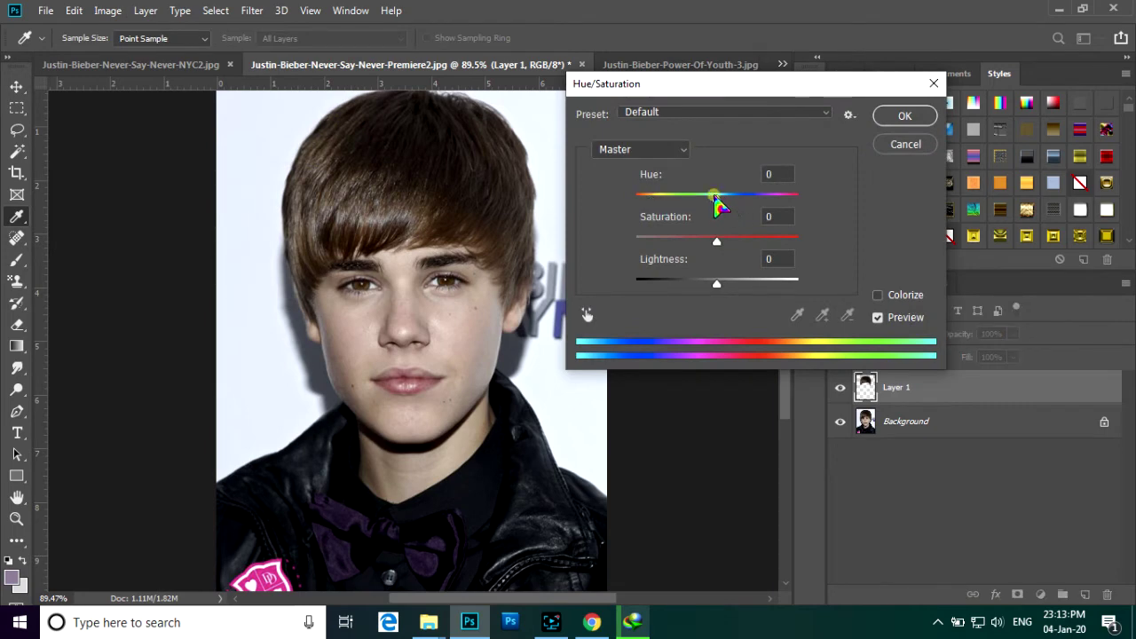
left_click_drag(717, 202, 614, 223)
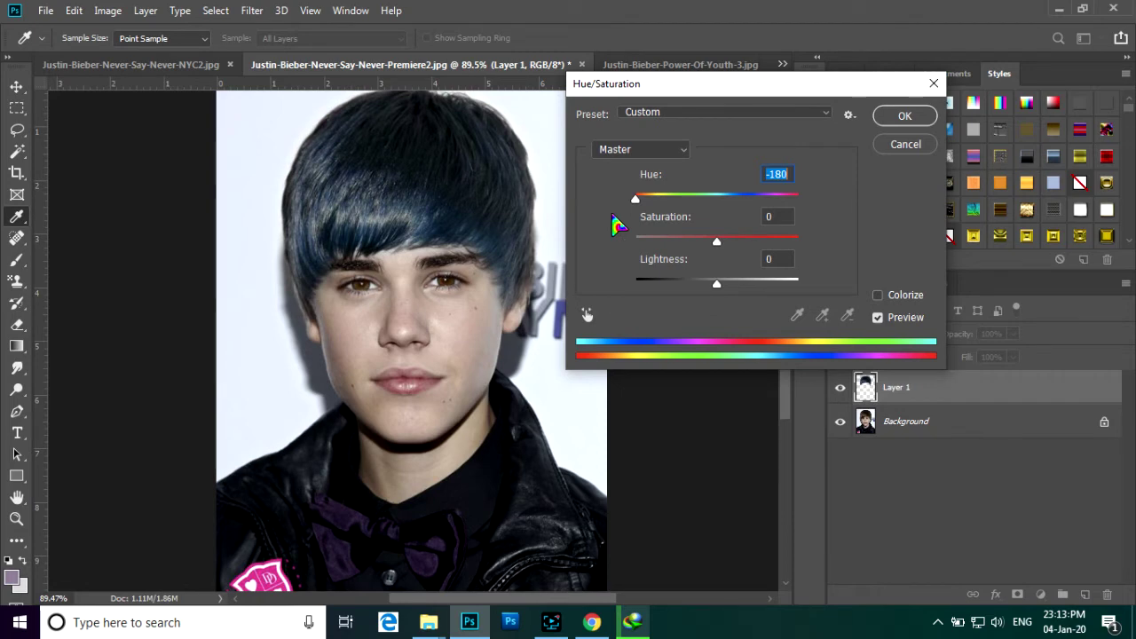
left_click_drag(717, 244, 780, 247)
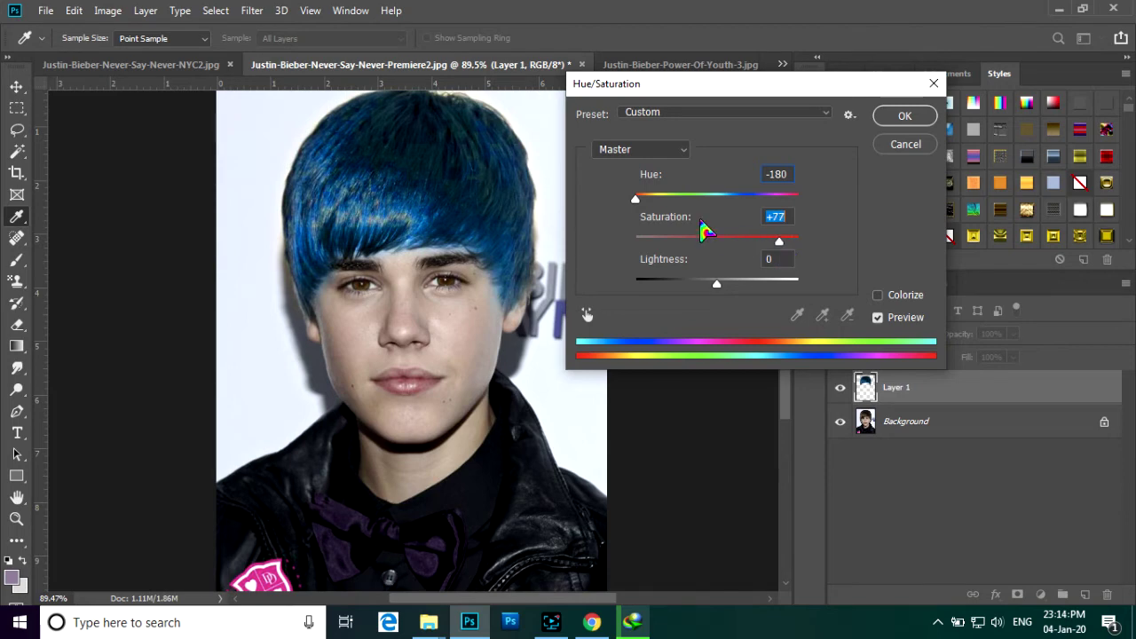
left_click_drag(636, 197, 683, 204)
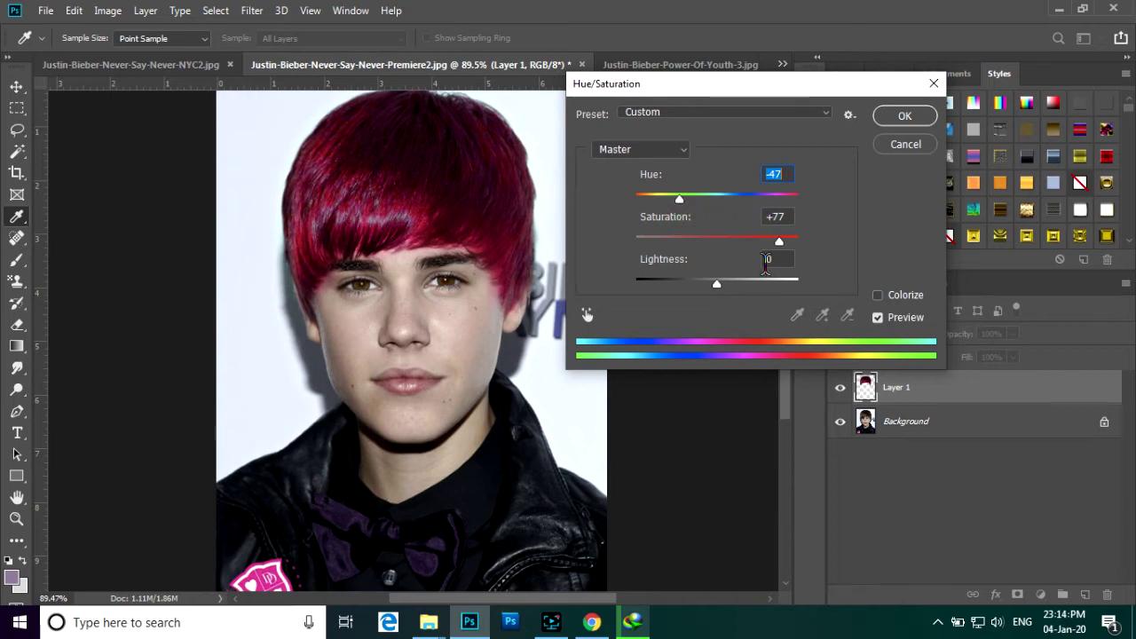
mouse_move(717, 293)
left_mouse_down()
mouse_move(737, 292)
mouse_move(726, 297)
left_mouse_up()
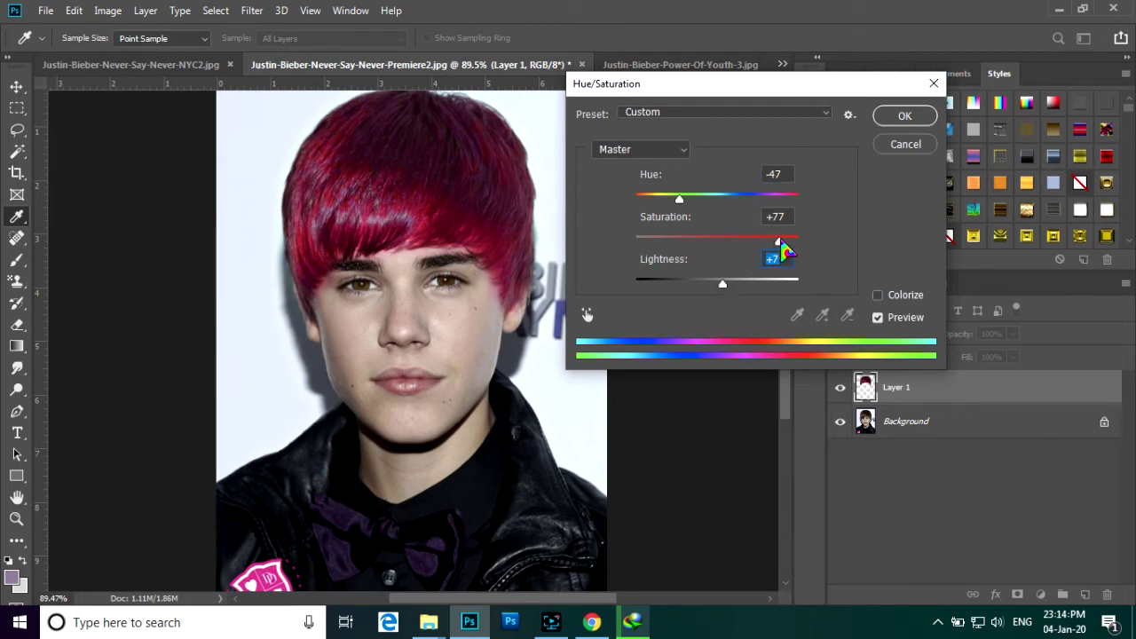
left_click_drag(780, 243, 781, 242)
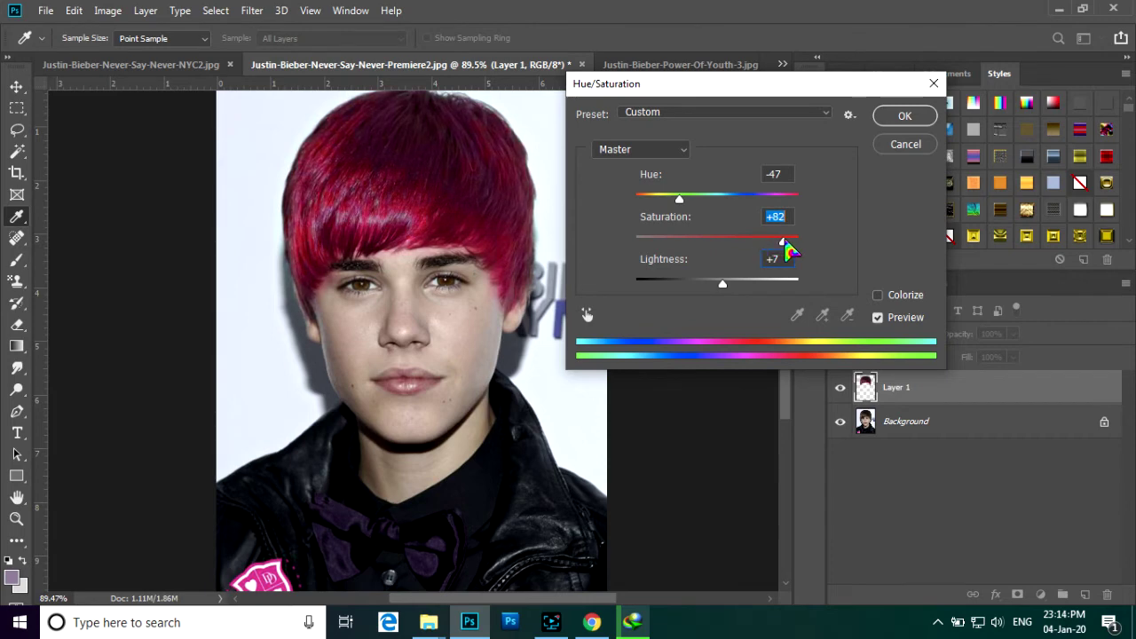
left_click(905, 116)
key("p")
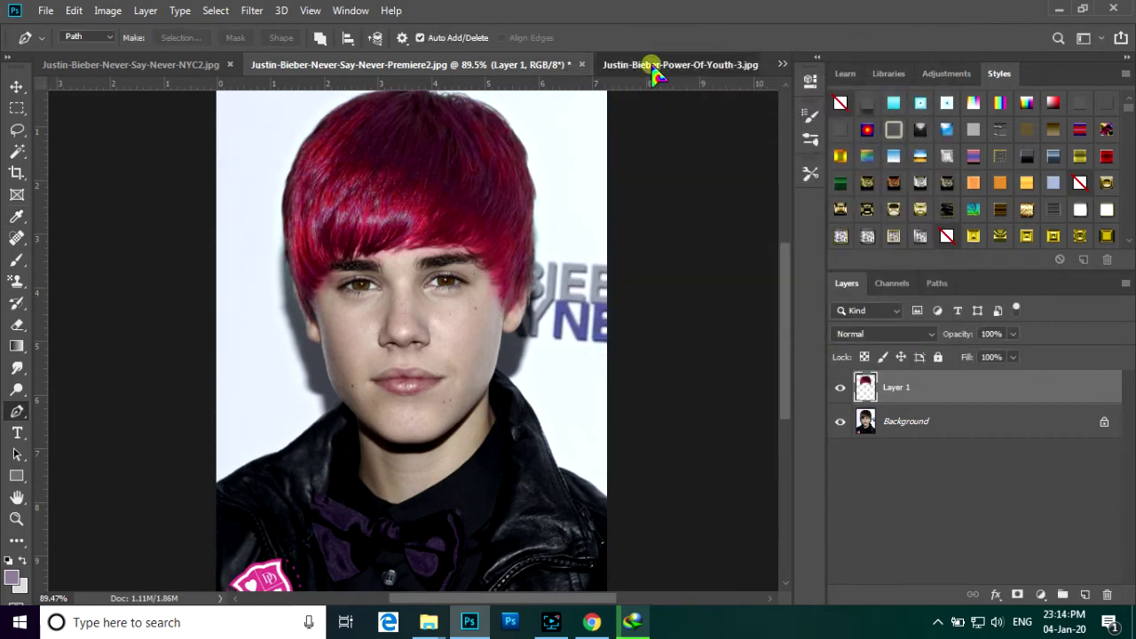
Switch to the Justin-Bieber-Never-Say-Never-NYC2.jpg portrait and start a Pen path from the image-left sideburn up to the fringe
left_click(654, 66)
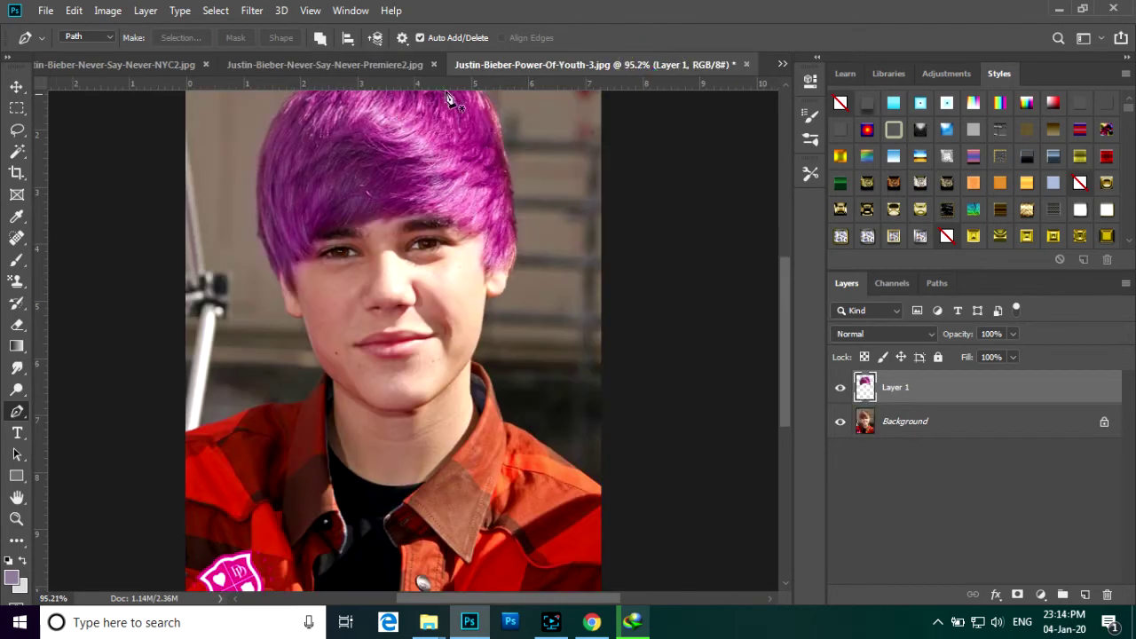
left_click(385, 66)
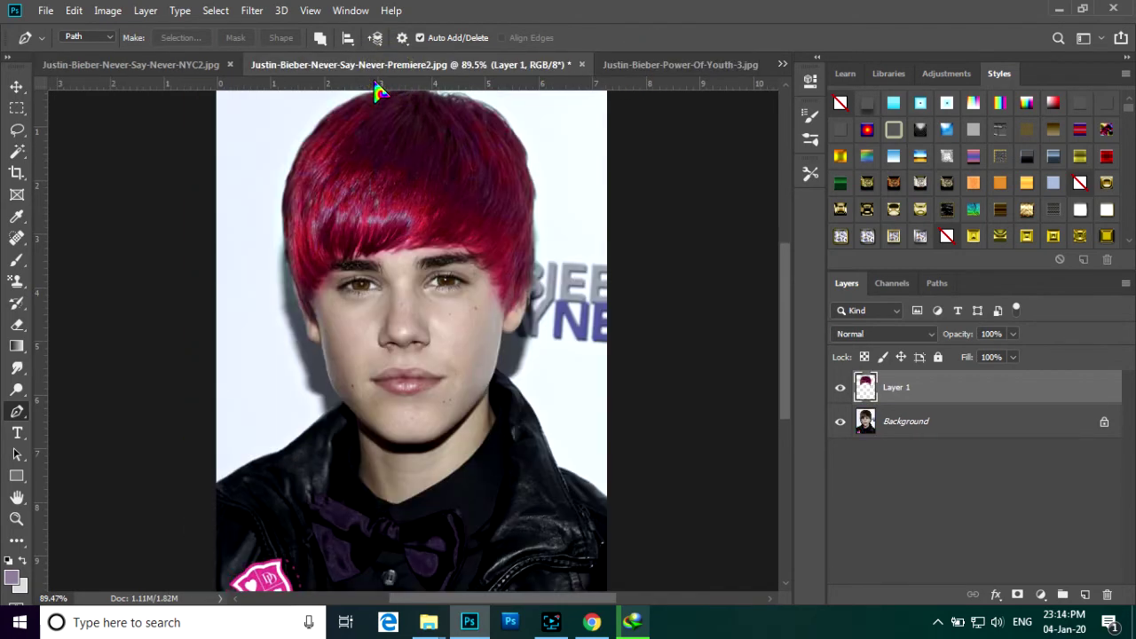
left_click(160, 66)
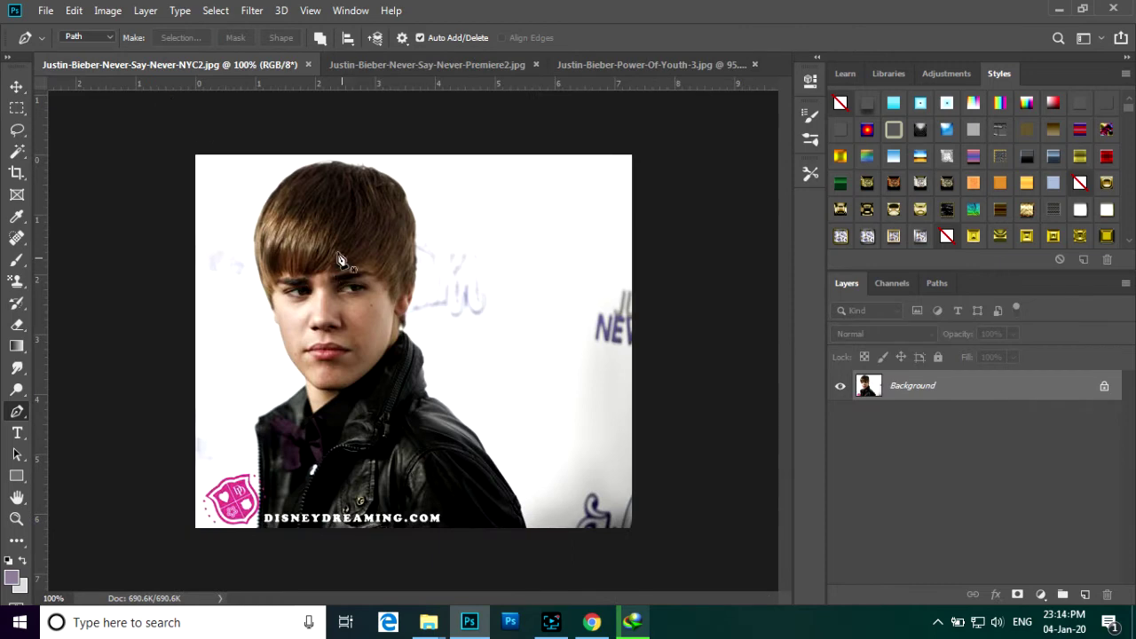
scroll(340, 260, "up", 1)
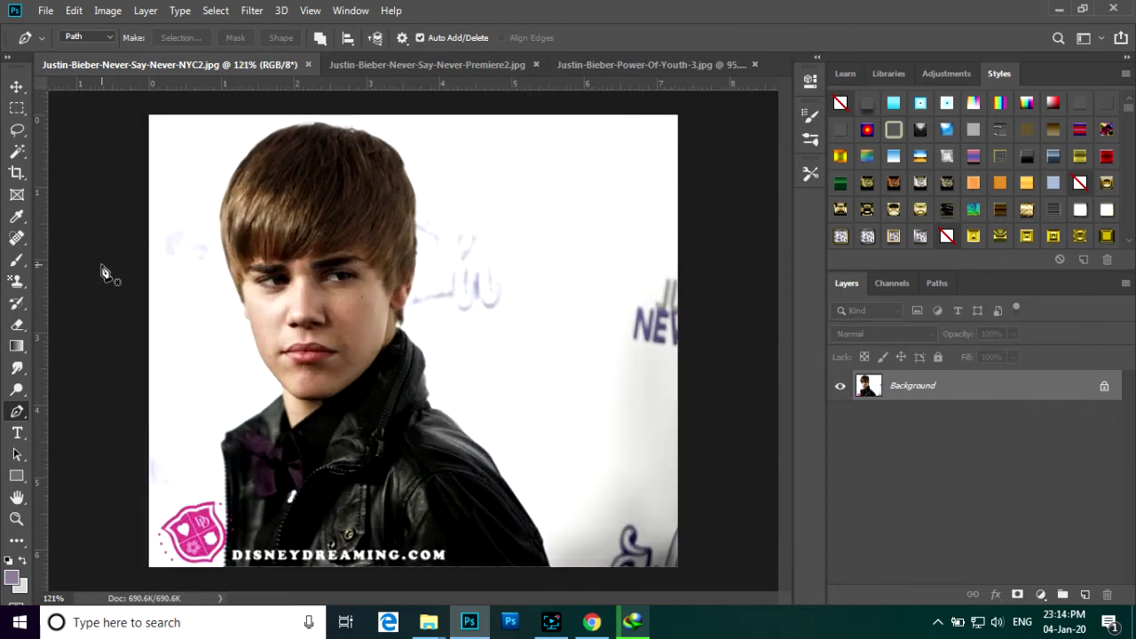
left_click(240, 297)
left_click(241, 275)
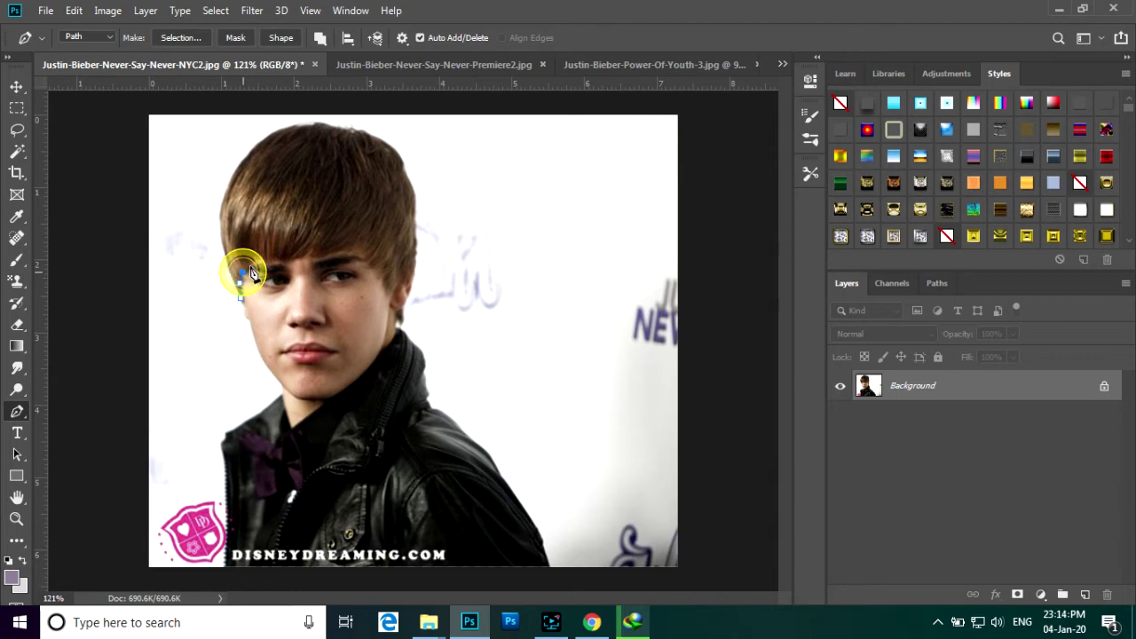
left_click(256, 257)
Extend the Pen path along the fringe's lower edge and down to the tip of the image-right sideburn
left_click(269, 262)
left_click(286, 260)
left_click(307, 255)
left_click(329, 252)
left_click(355, 243)
left_click(367, 255)
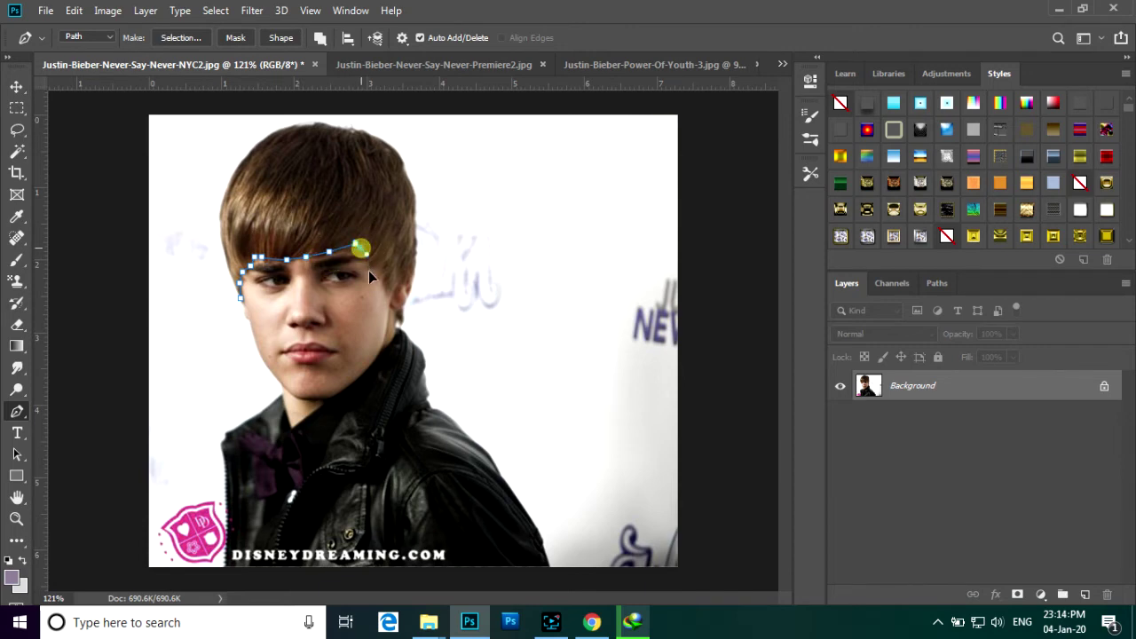
left_click(378, 272)
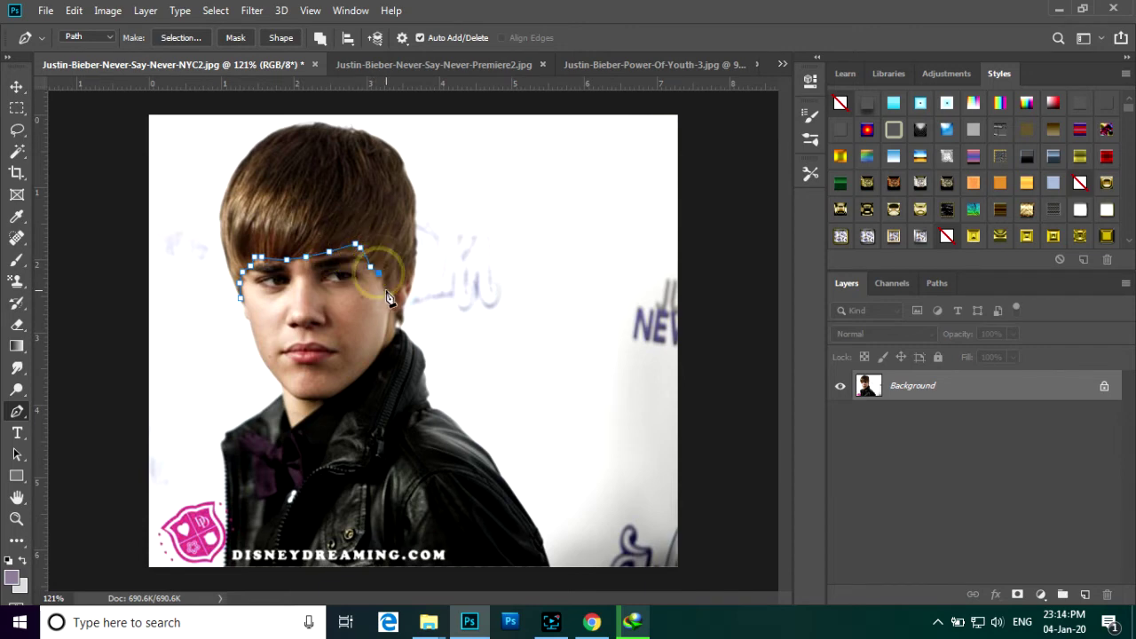
left_click(387, 291)
Continue the path around the hair above the image-right ear and up the outer side of the head
left_click(397, 277)
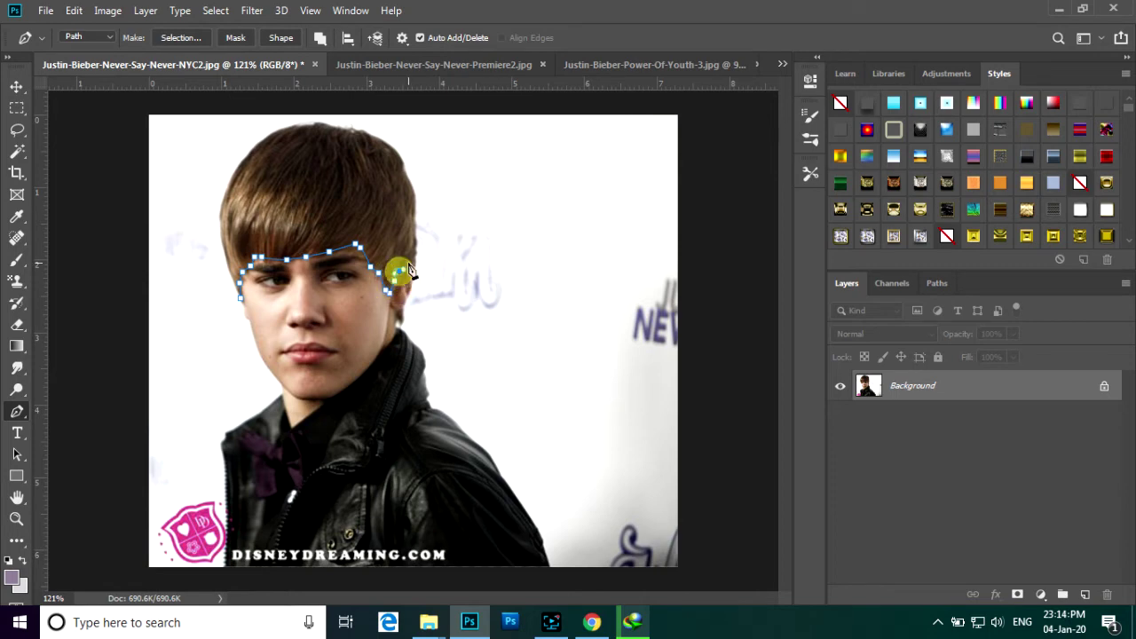
left_click(409, 260)
left_click(416, 248)
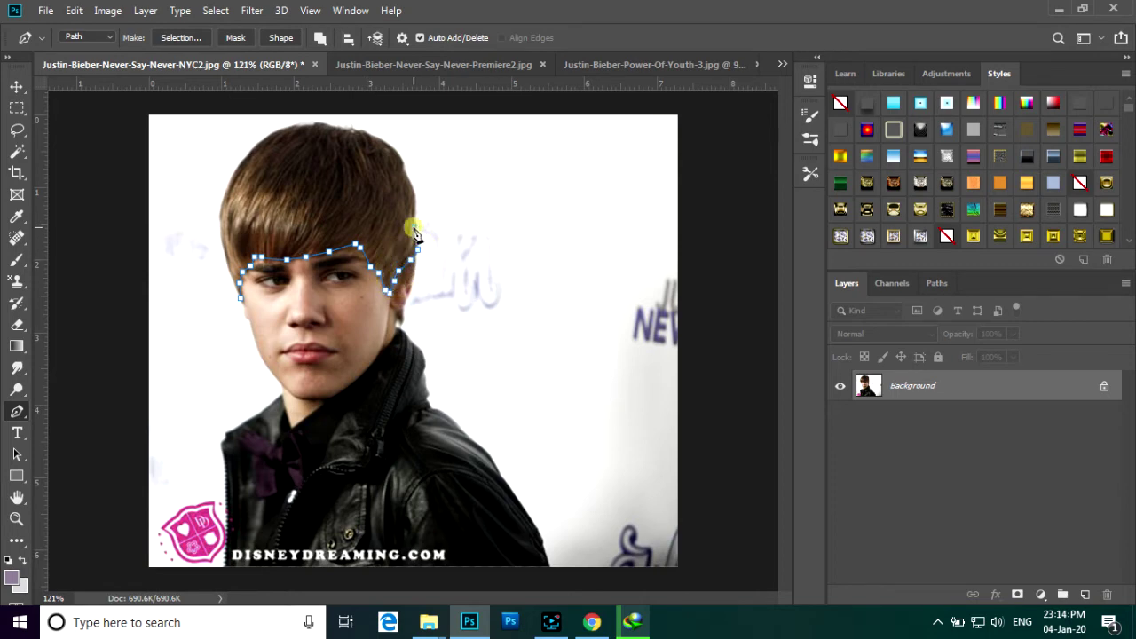
left_click(414, 228)
left_click(414, 208)
left_click(414, 189)
left_click(402, 168)
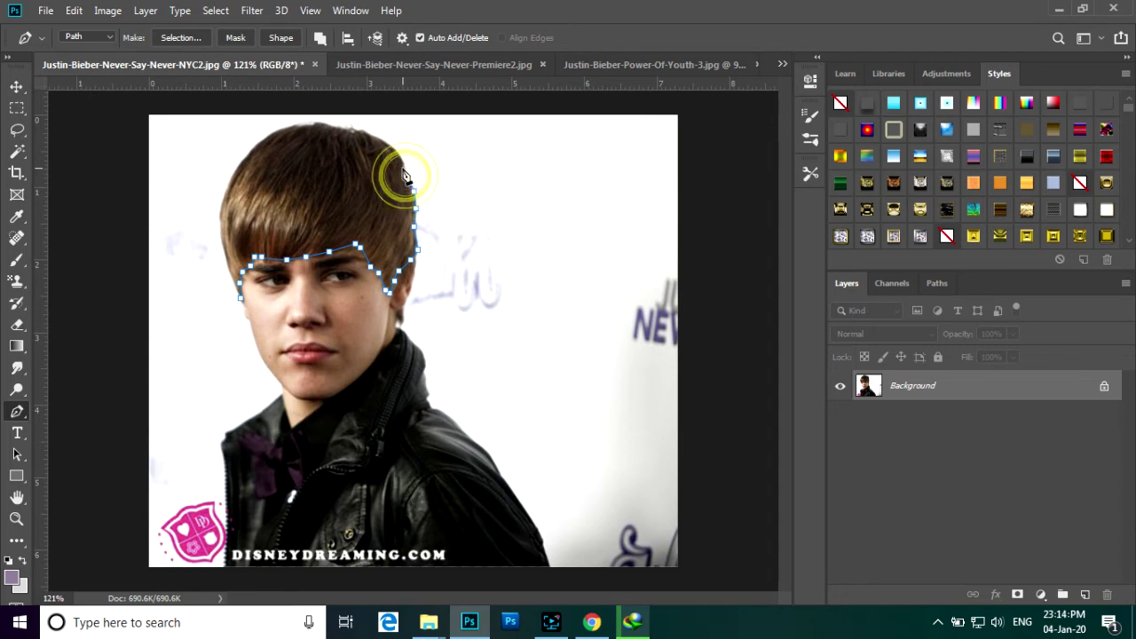
Trace the crown with a curved segment followed by short segments across the top of the hair
left_click_drag(352, 130, 302, 121)
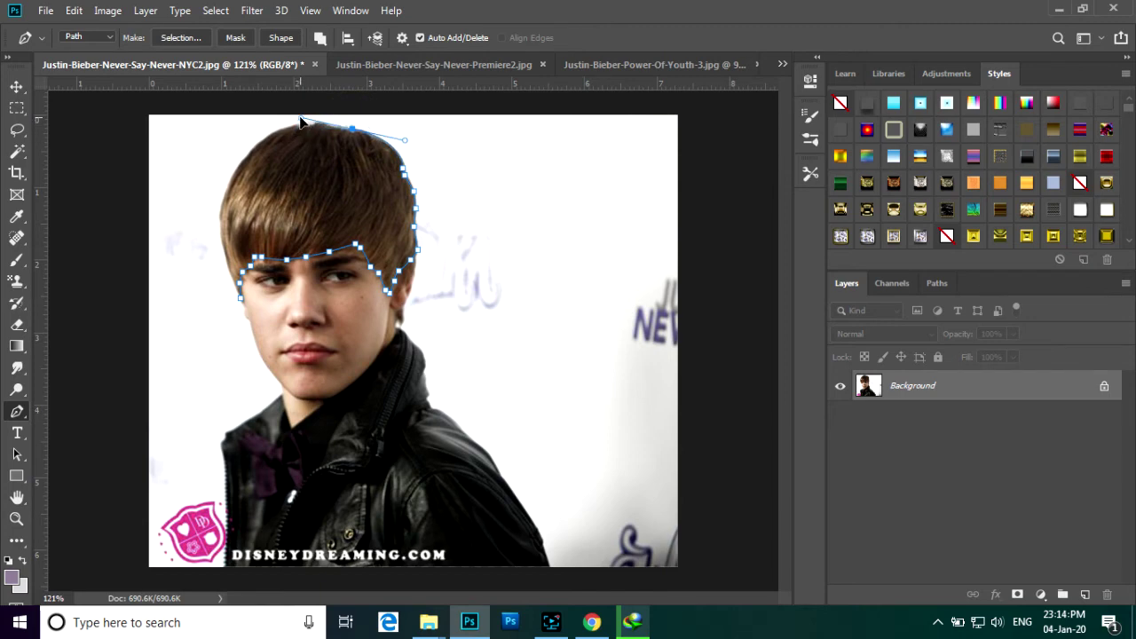
left_click(352, 131, "alt")
left_click(339, 128)
left_click(326, 124)
left_click(315, 123)
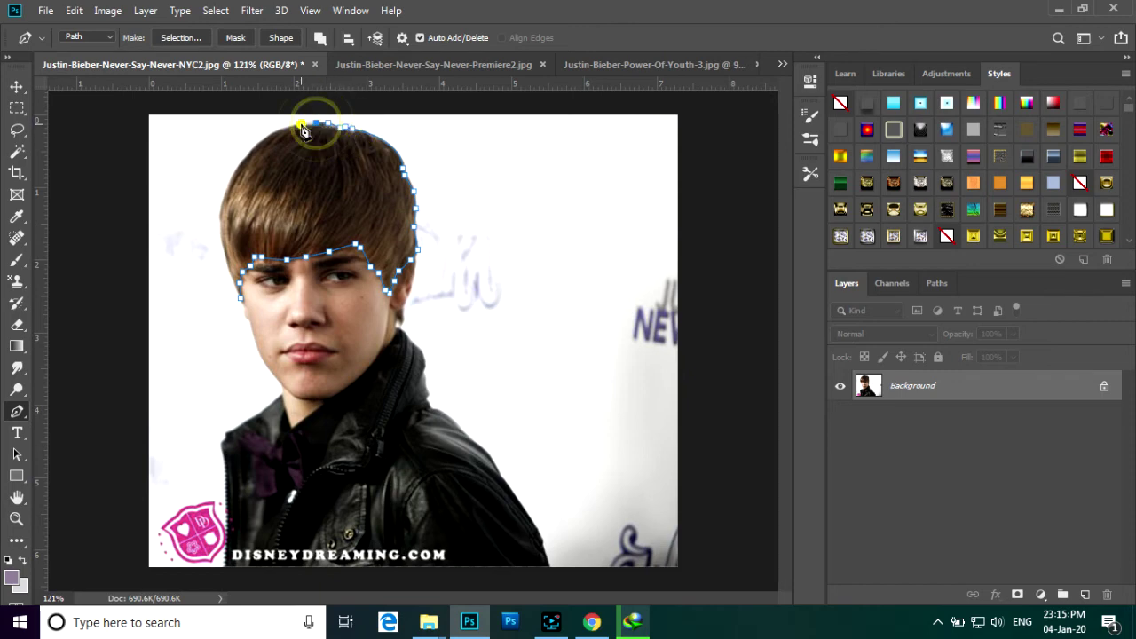
left_click(301, 124)
left_click(286, 127)
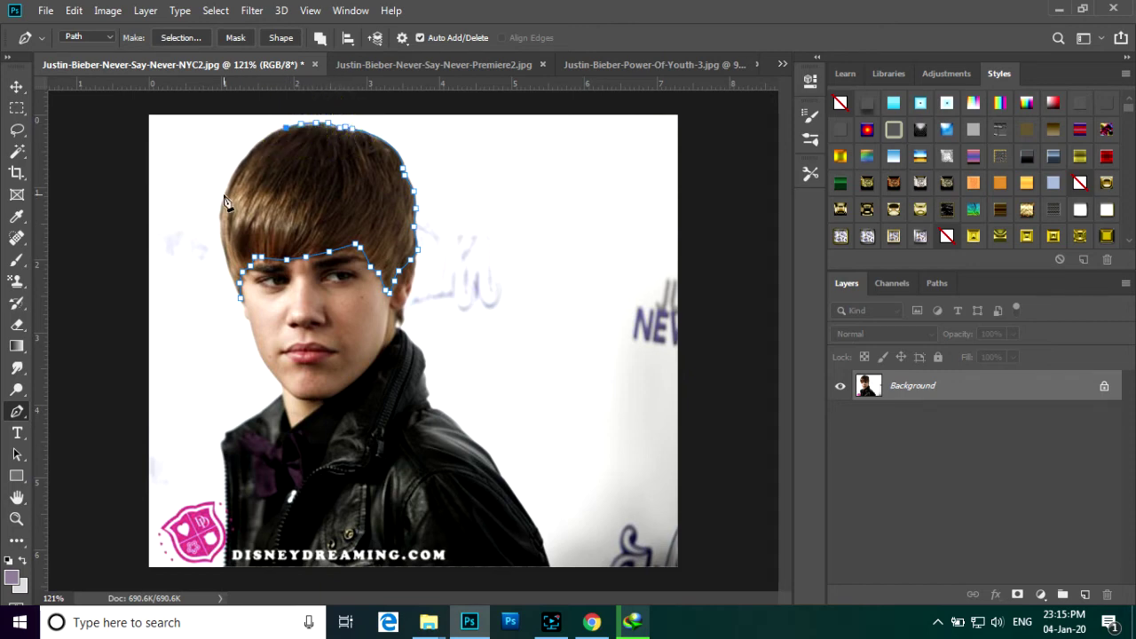
Curve the path down the image-left side of the hair and close it at the starting anchor by the sideburn
left_click_drag(222, 197, 207, 248)
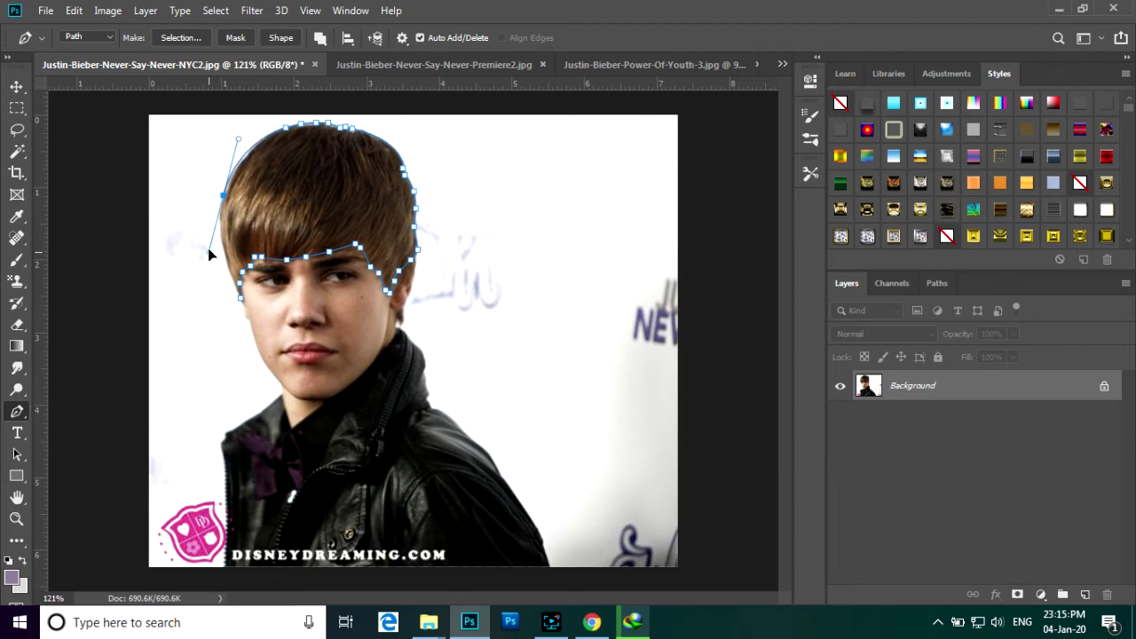
left_click(223, 196, "alt")
left_click(224, 251)
left_click(236, 282)
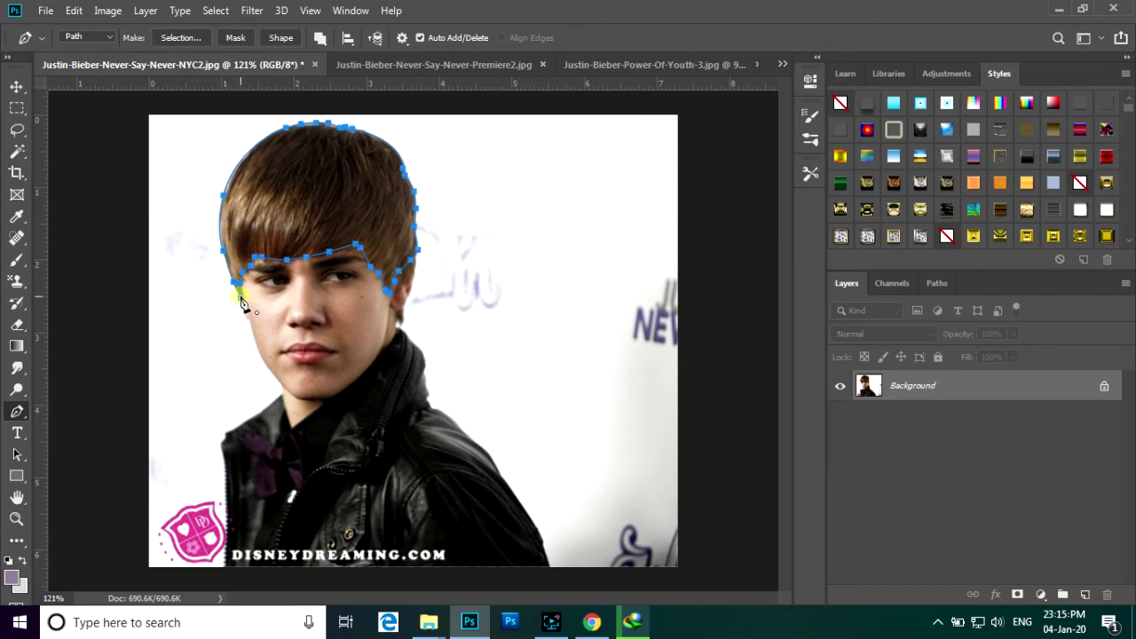
left_click(240, 299)
Make a new anti-aliased selection from the hair path with a 10-pixel feather radius and copy the hair to a new layer
right_click(329, 193)
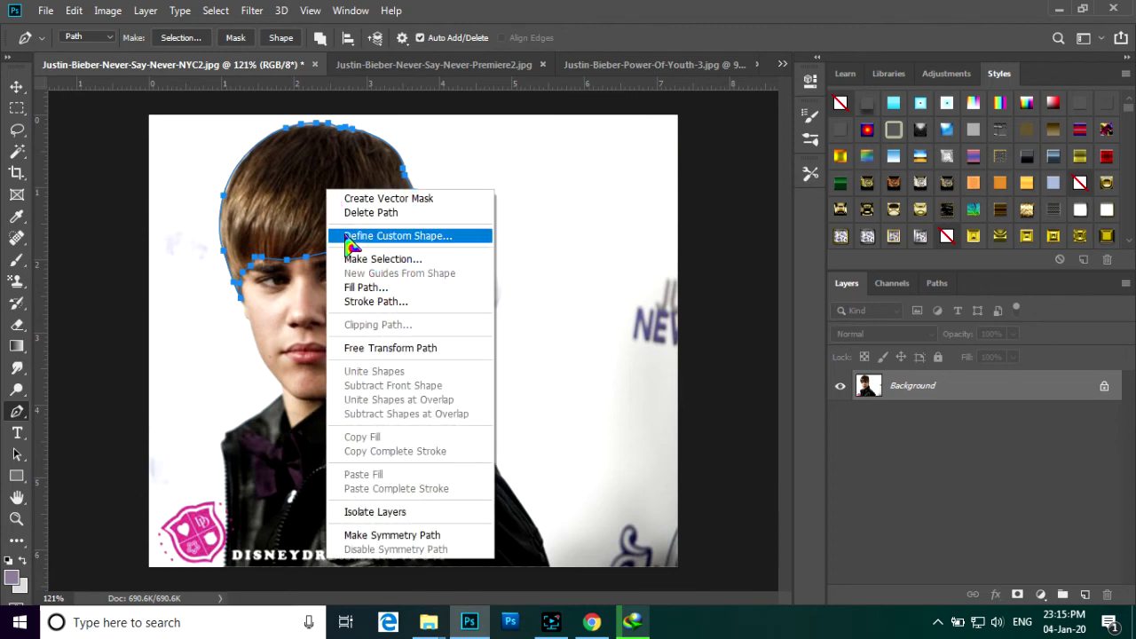
left_click(381, 259)
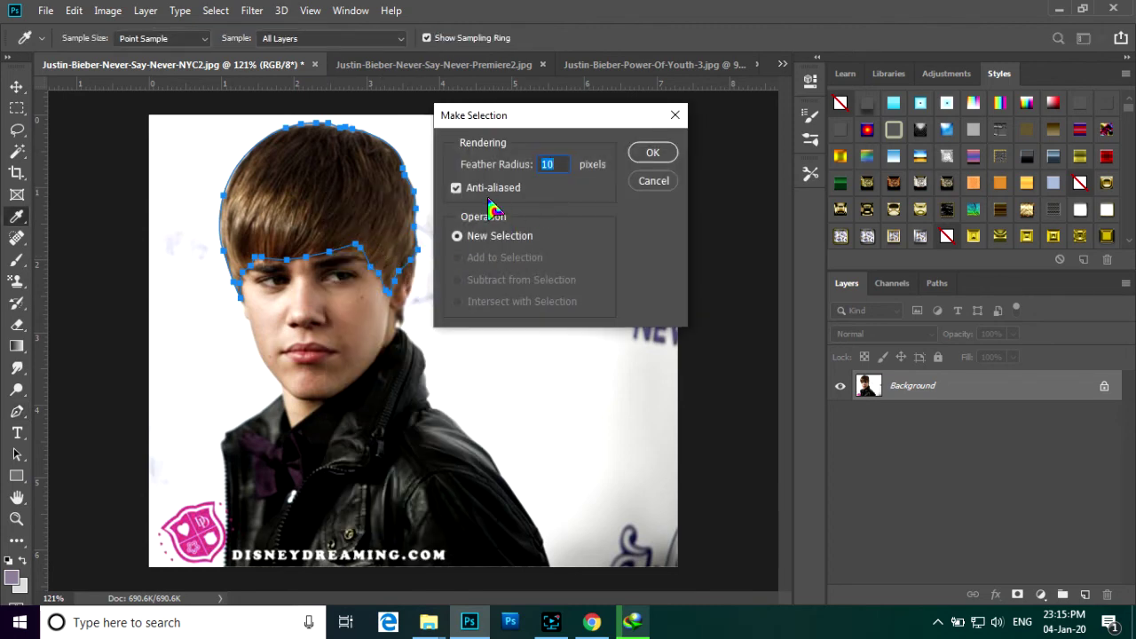
left_click(654, 155)
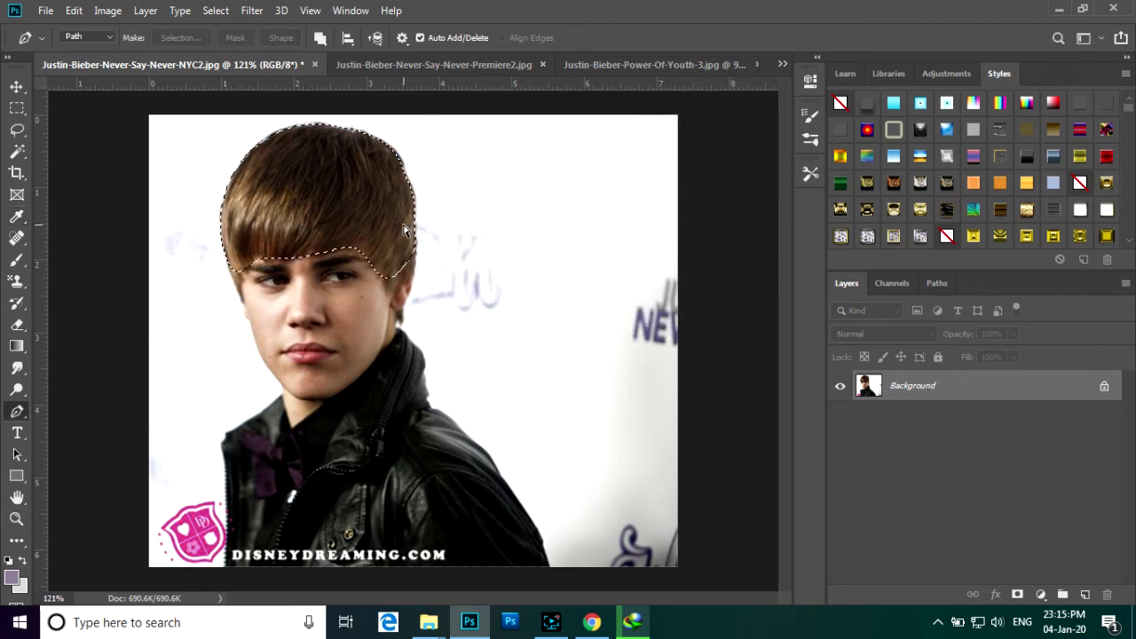
key("ctrl+shift+alt+n")
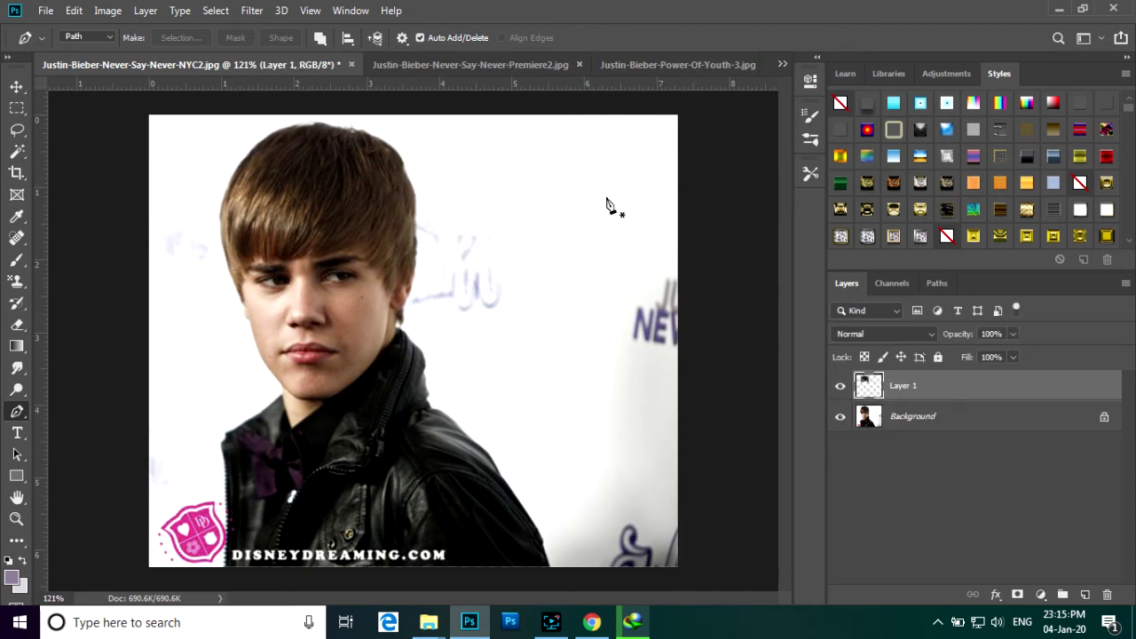
Recolour the copied hair layer green with Hue/Saturation set to hue +92, saturation +71 and lightness +5
left_click(107, 11)
mouse_move(133, 55)
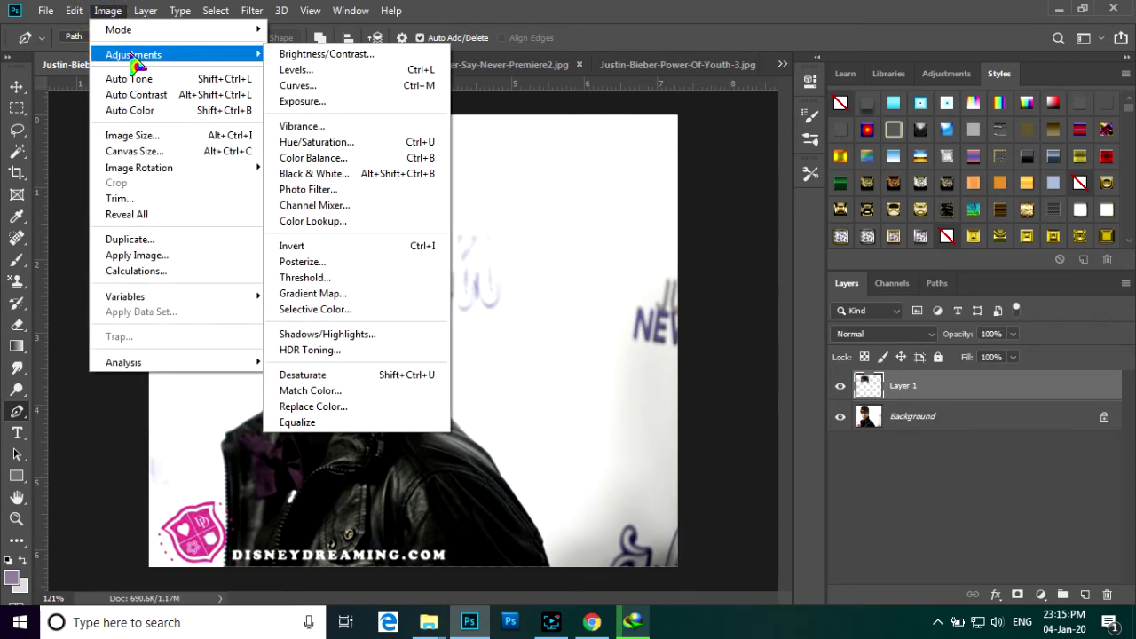
left_click(336, 144)
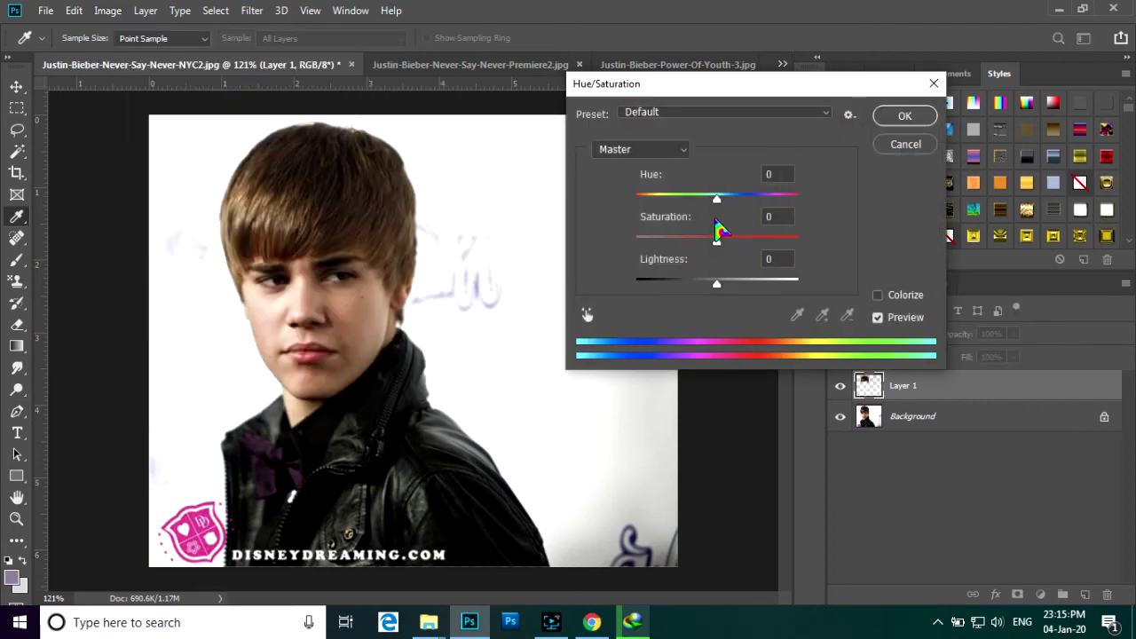
left_click_drag(718, 203, 775, 204)
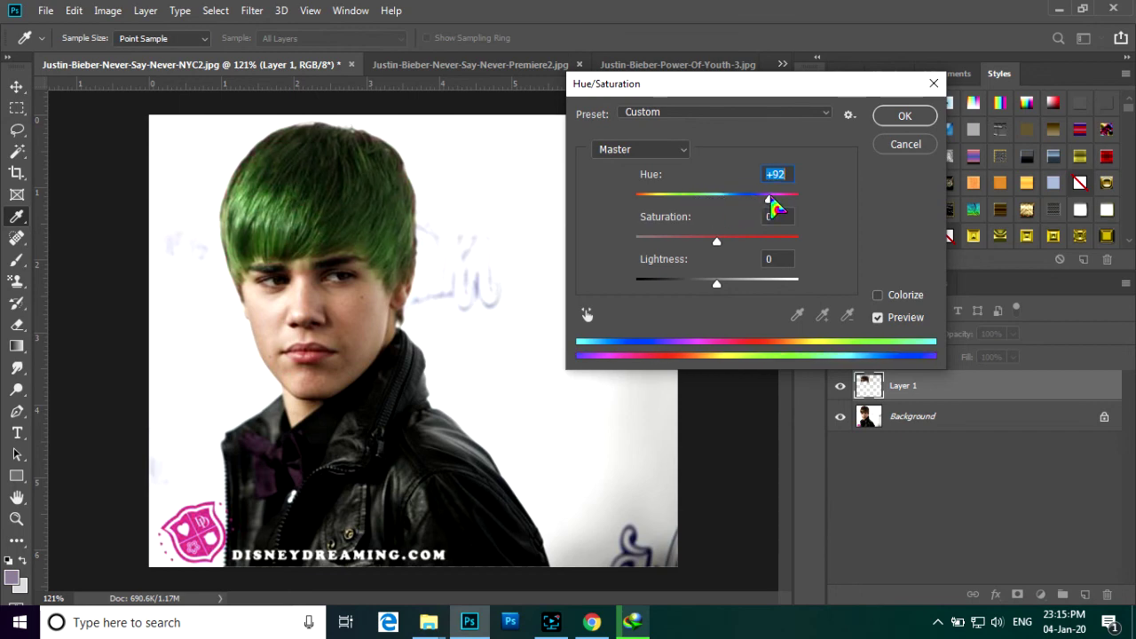
left_click_drag(719, 247, 773, 249)
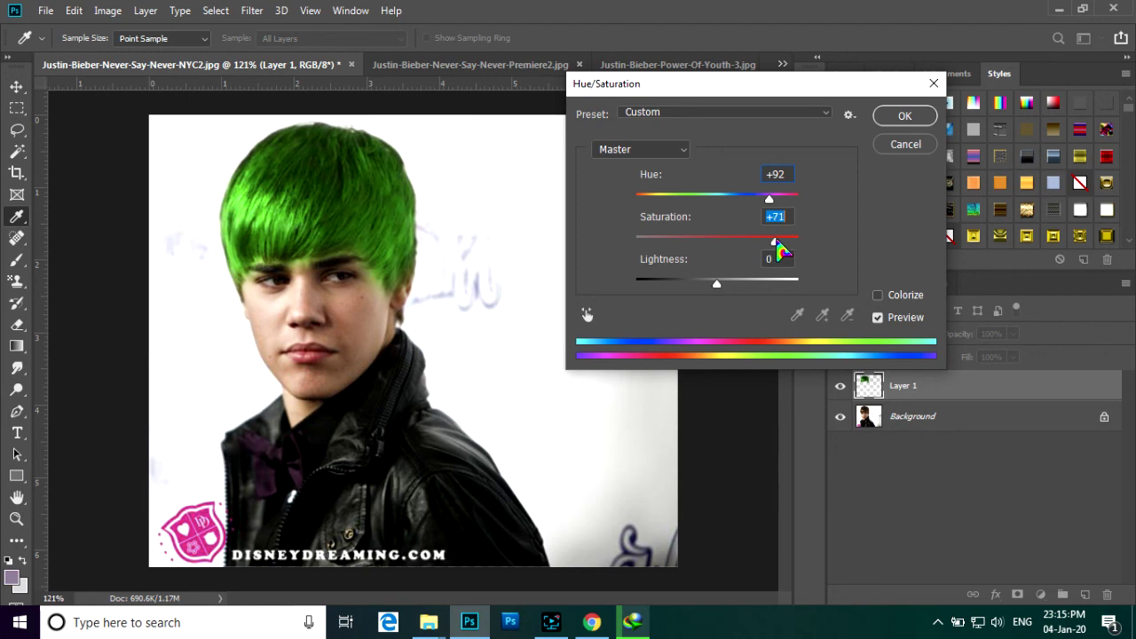
mouse_move(717, 284)
left_mouse_down()
mouse_move(760, 286)
mouse_move(709, 286)
mouse_move(721, 286)
left_mouse_up()
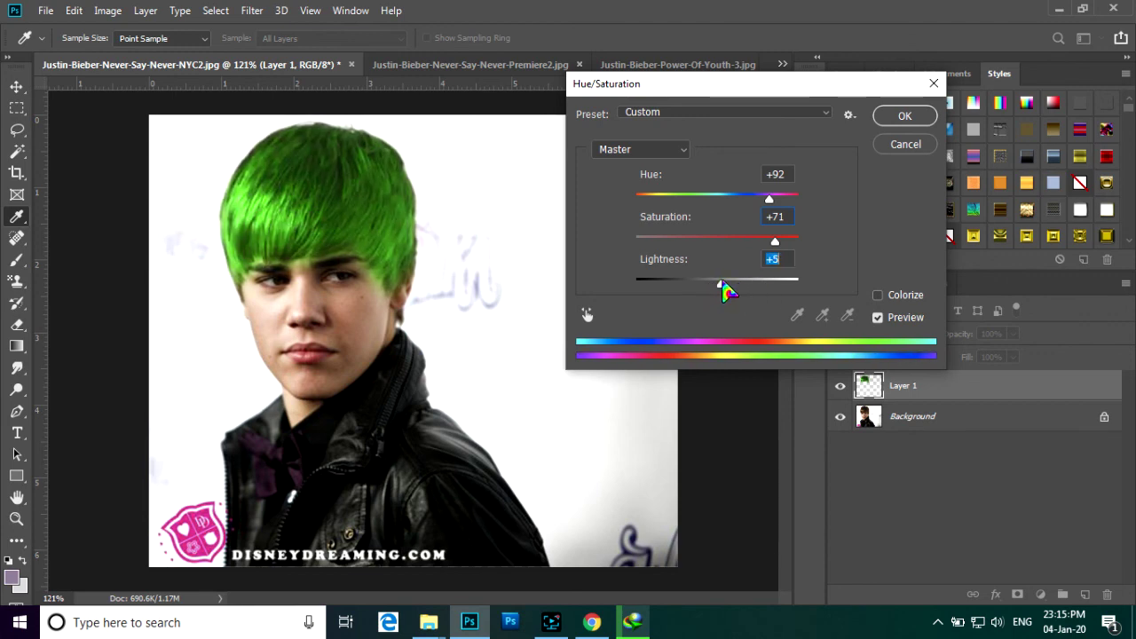
left_click(901, 116)
Review the recoloured hair in the NYC2, Premiere2 and Power-Of-Youth-3 portraits, comparing the three open images
key("p")
scroll(431, 257, "down", 4)
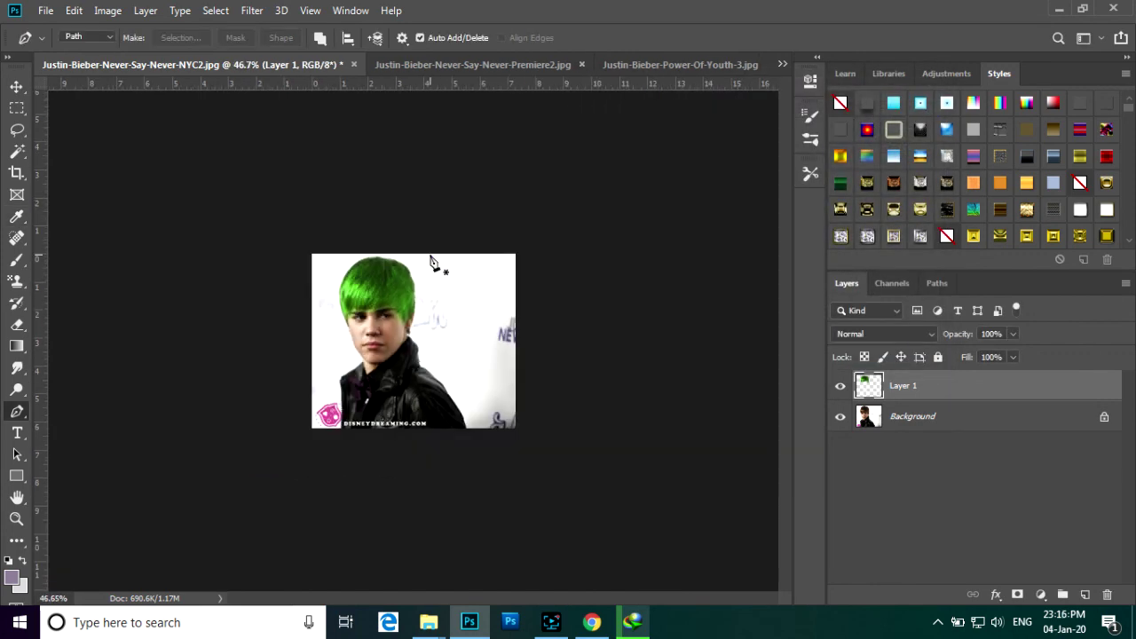
scroll(432, 256, "up", 4)
left_click(494, 65)
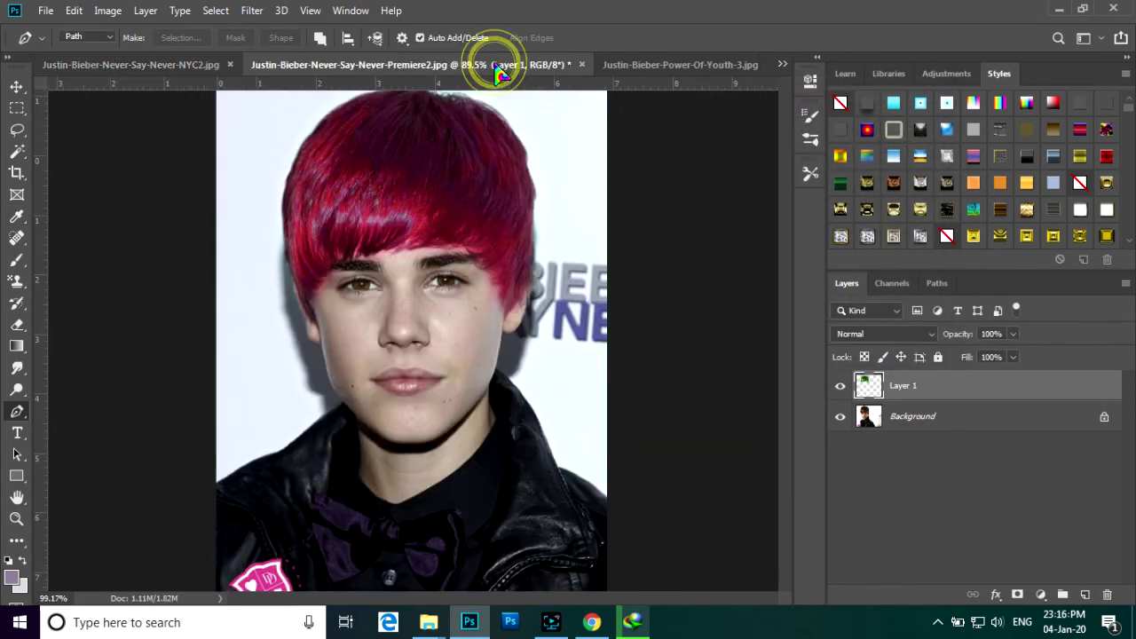
left_click(670, 66)
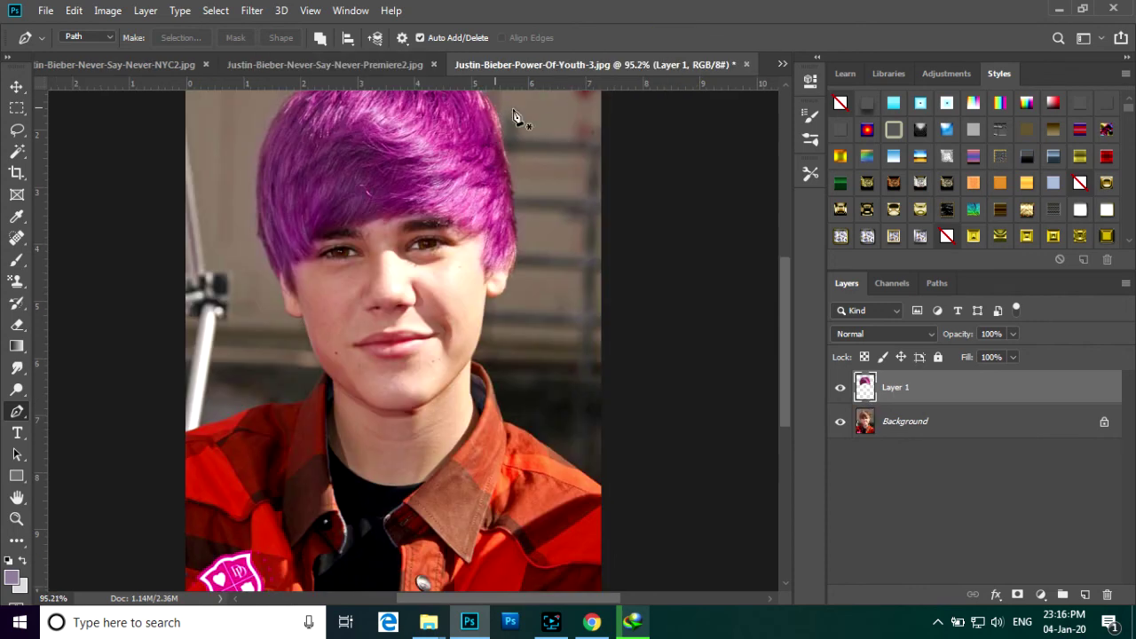
left_click(391, 64)
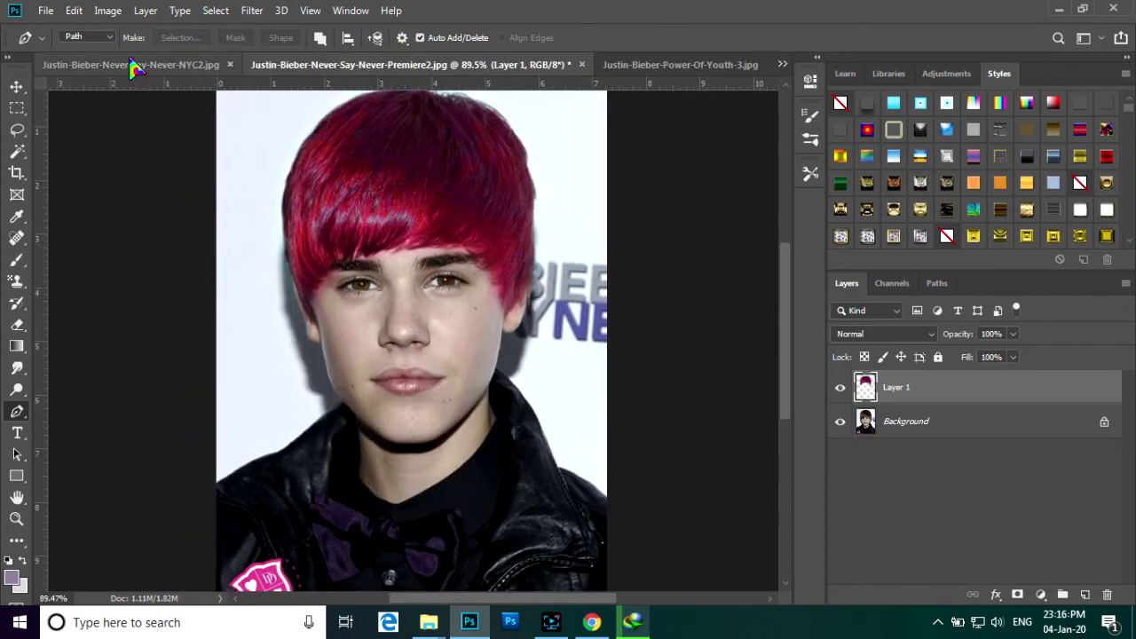
left_click(130, 65)
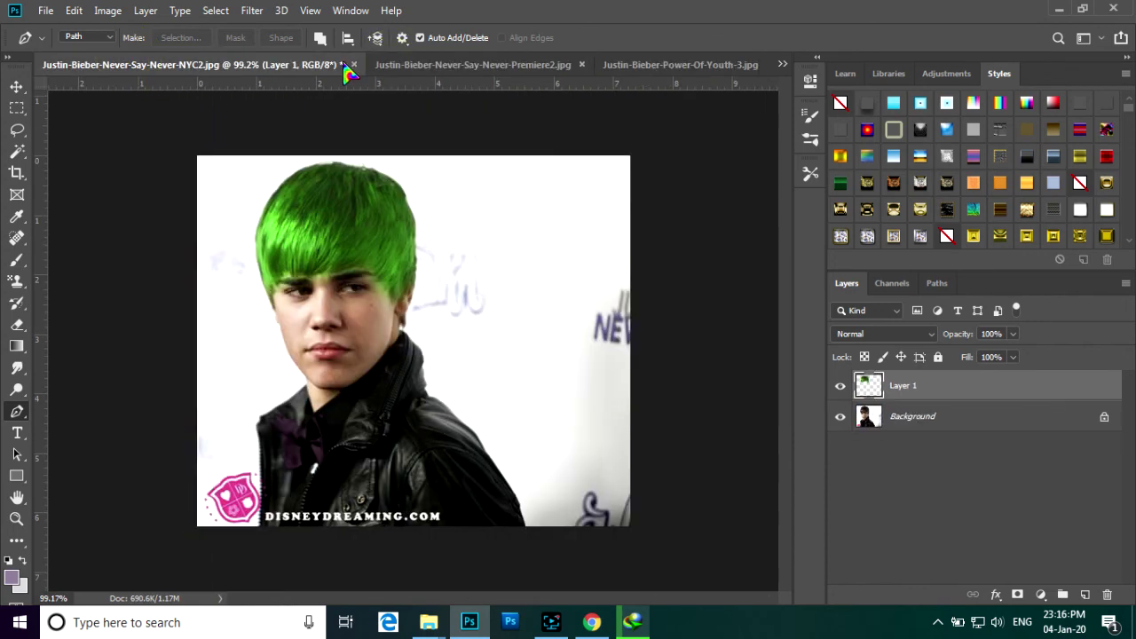
left_click(503, 69)
left_click(666, 67)
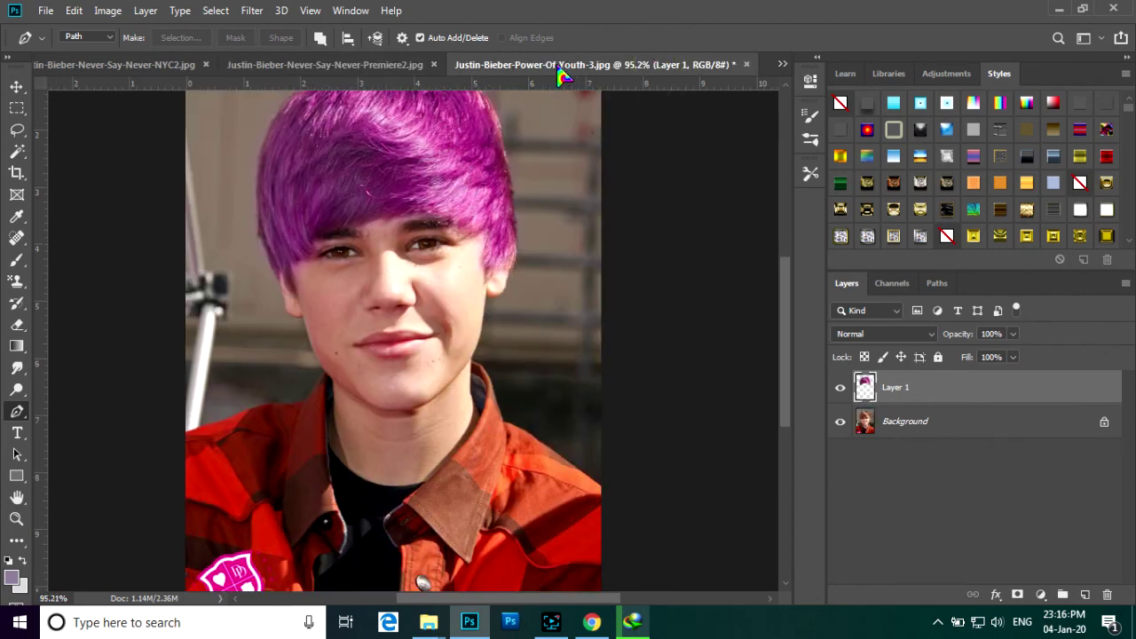
left_click(124, 65)
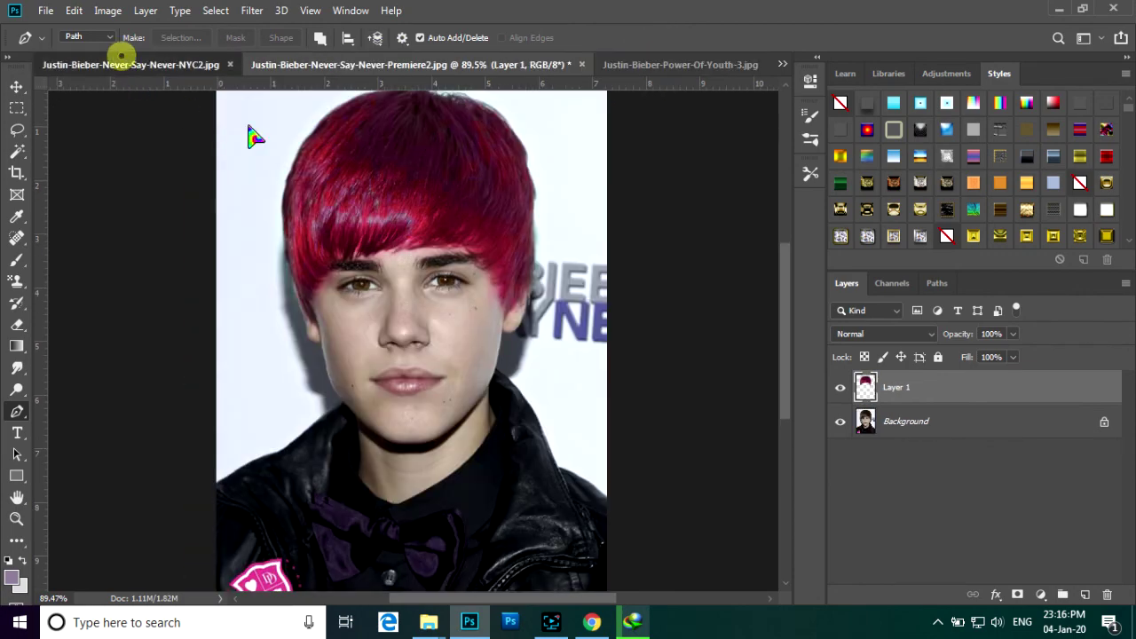
scroll(528, 216, "down", 2)
scroll(527, 216, "up", 6)
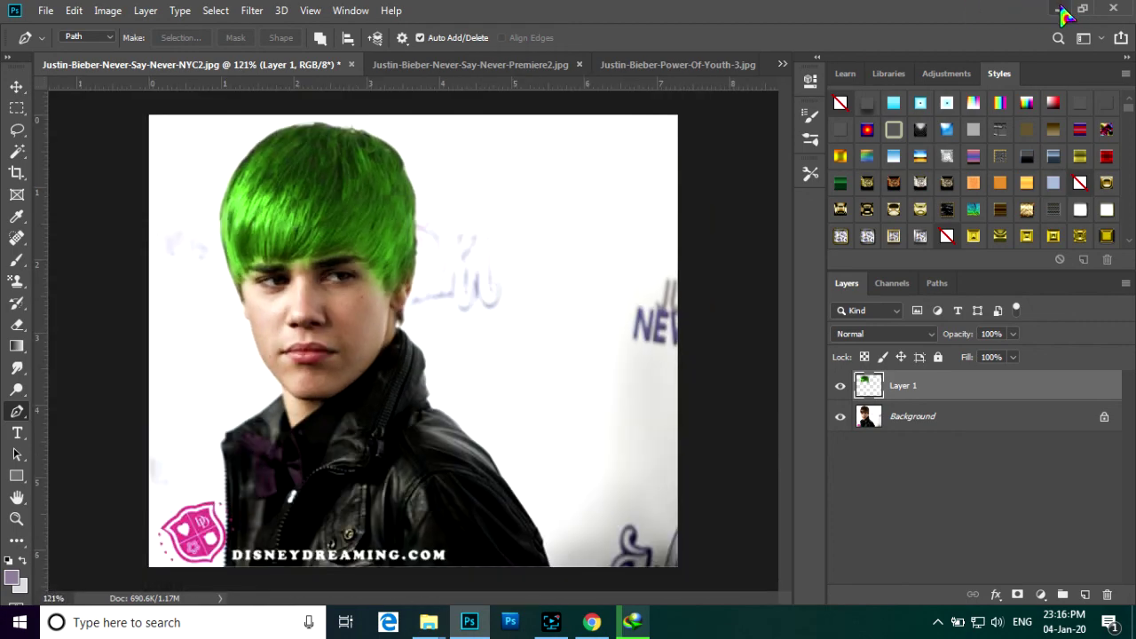
left_click(1060, 8)
left_click(552, 623)
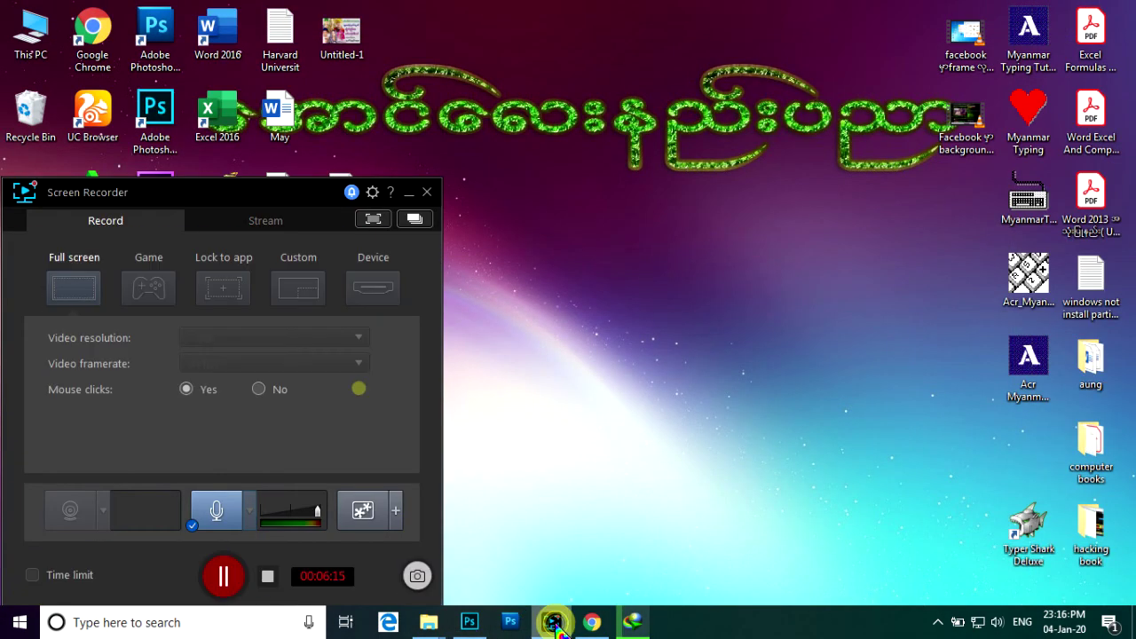